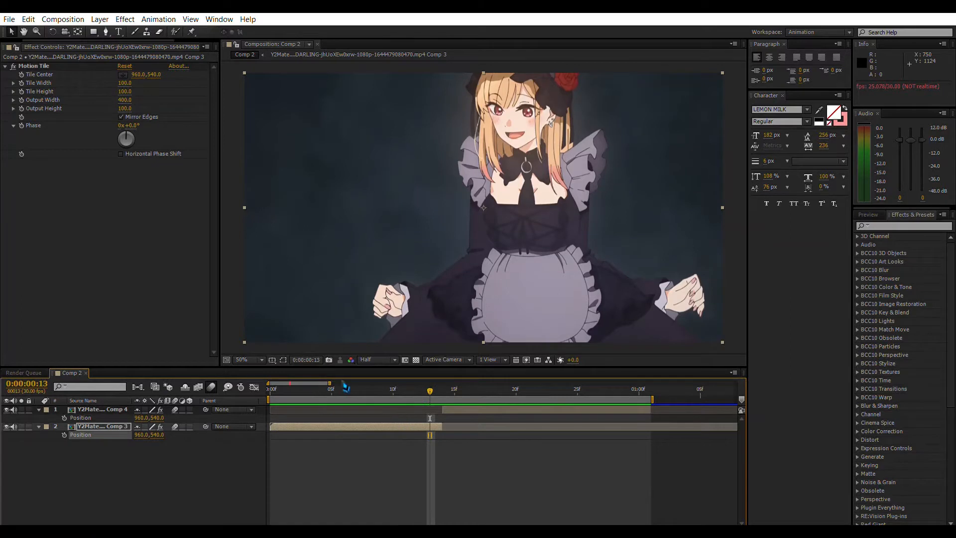
# Preview the cut between the two clips in the composition and save the project
pyautogui.click(272, 389)
pyautogui.click(131, 463)
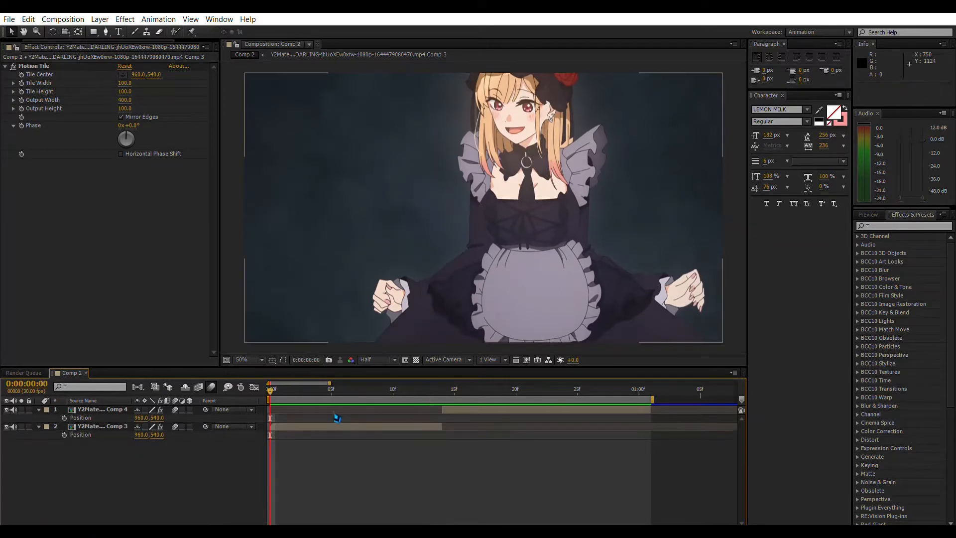
pyautogui.click(454, 389)
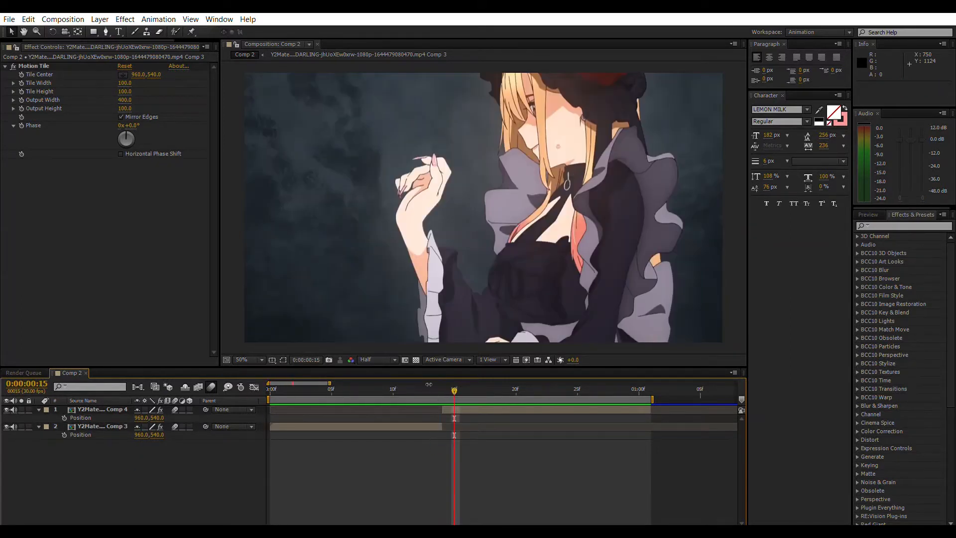
pyautogui.press('space')
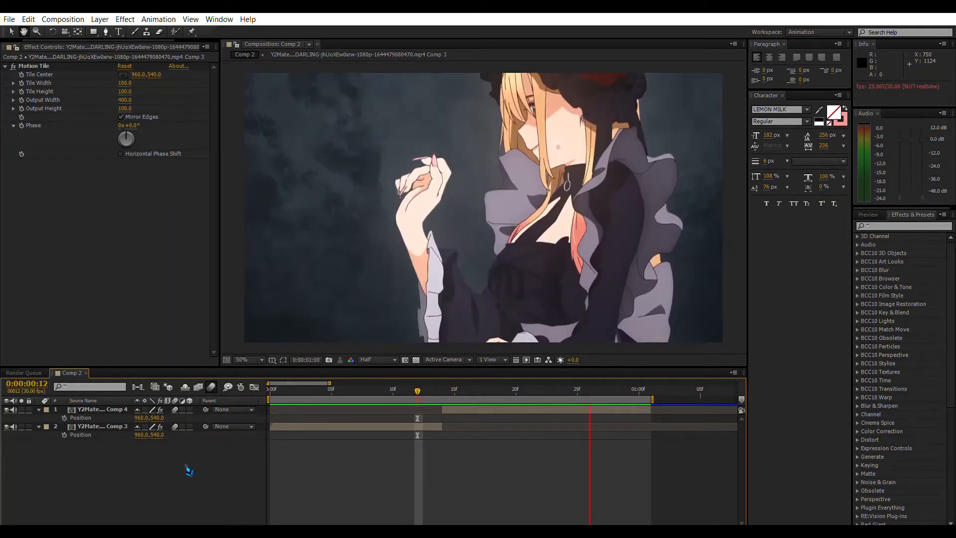
pyautogui.press('space')
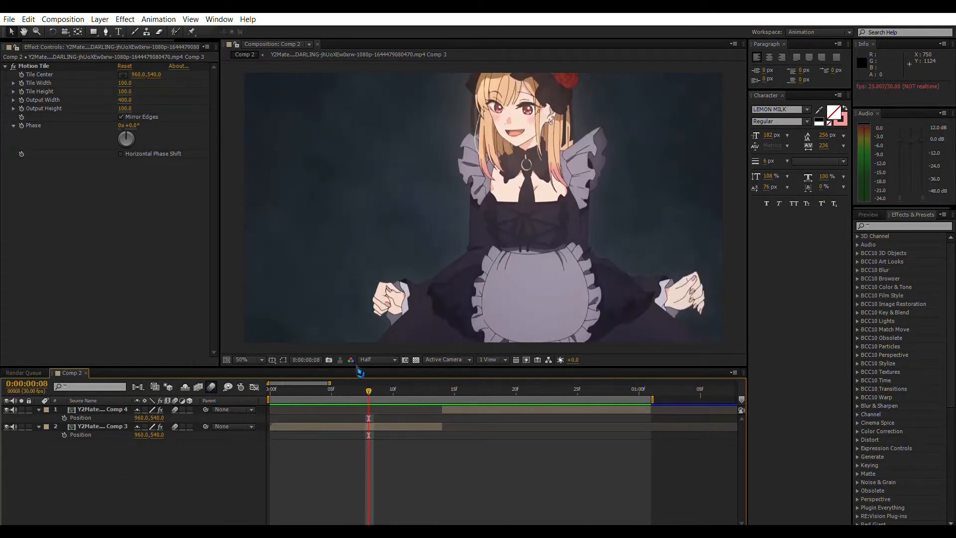
pyautogui.hotkey('ctrl', 's')
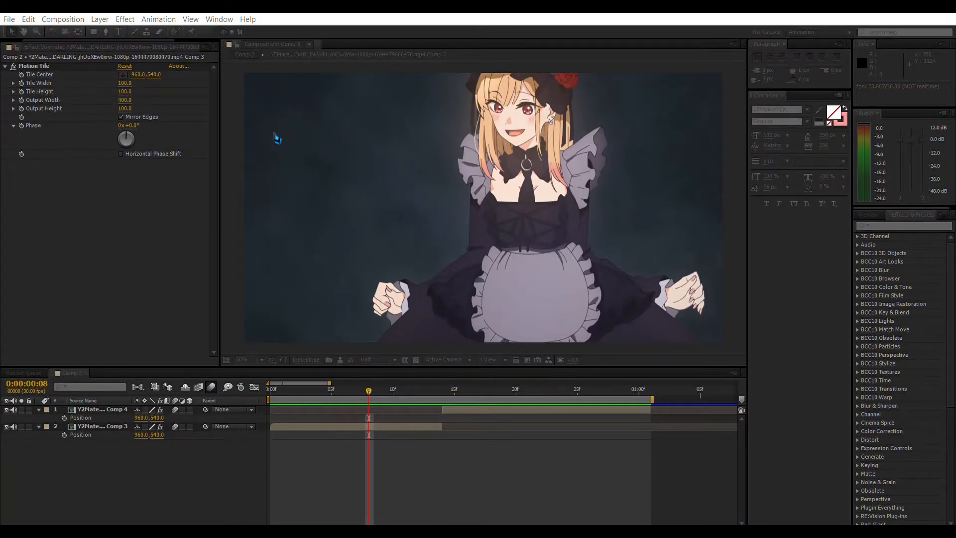
pyautogui.press('space')
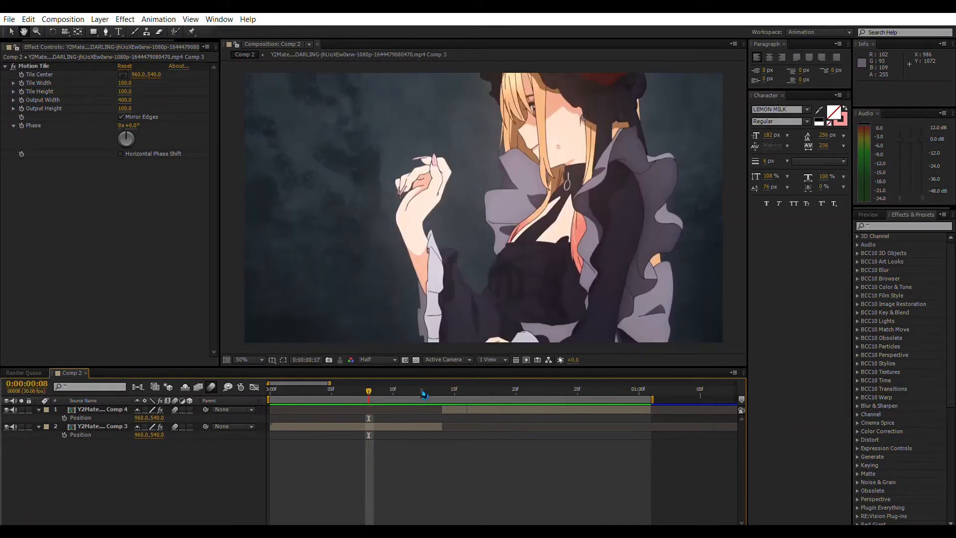
# Add an adjustment layer above both clips and trim it to the single frame at 0:00:00:13, just before the cut
pyautogui.moveTo(401, 387); pyautogui.dragTo(430, 387)
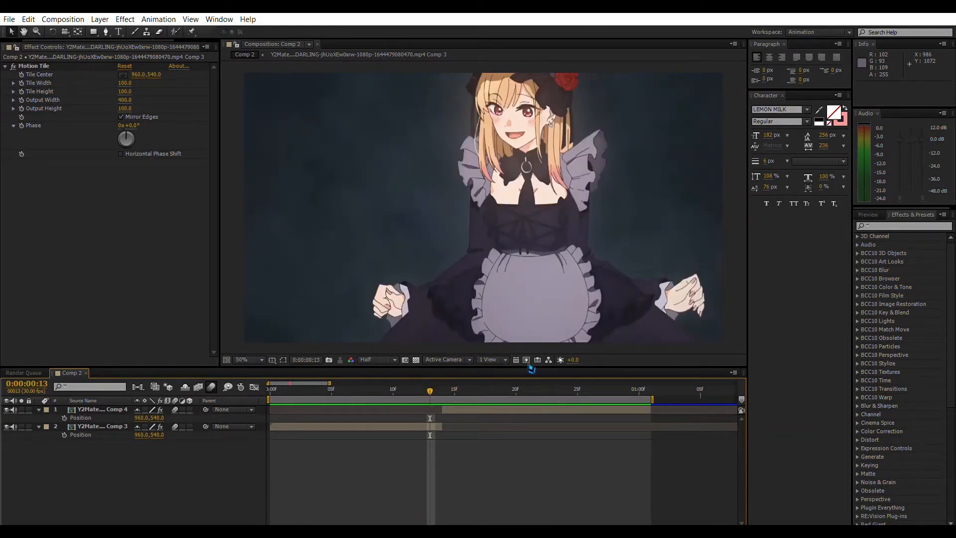
pyautogui.hotkey('ctrl', 'alt', 'y')
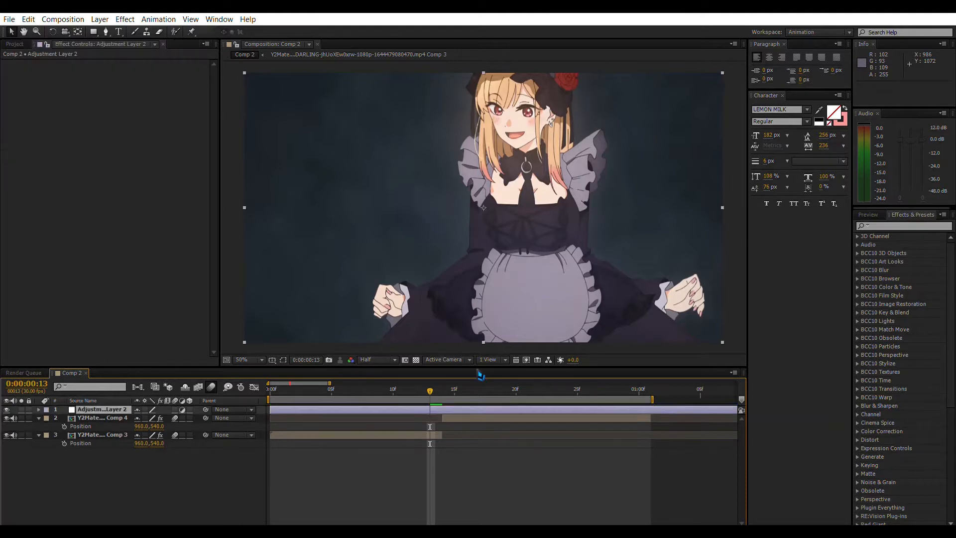
pyautogui.hotkey('ctrl', 'shift', 'd')
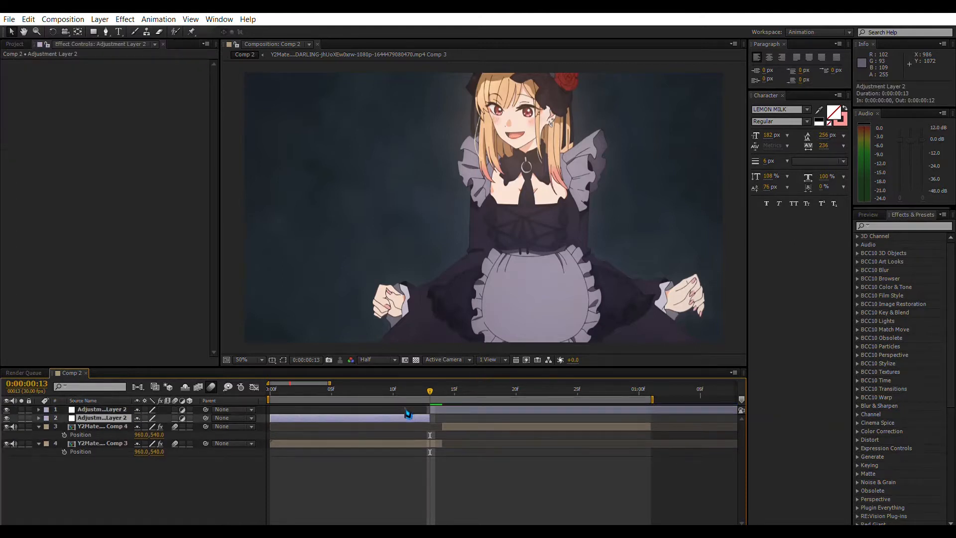
pyautogui.press('Delete')
pyautogui.click(445, 386)
pyautogui.click(454, 409)
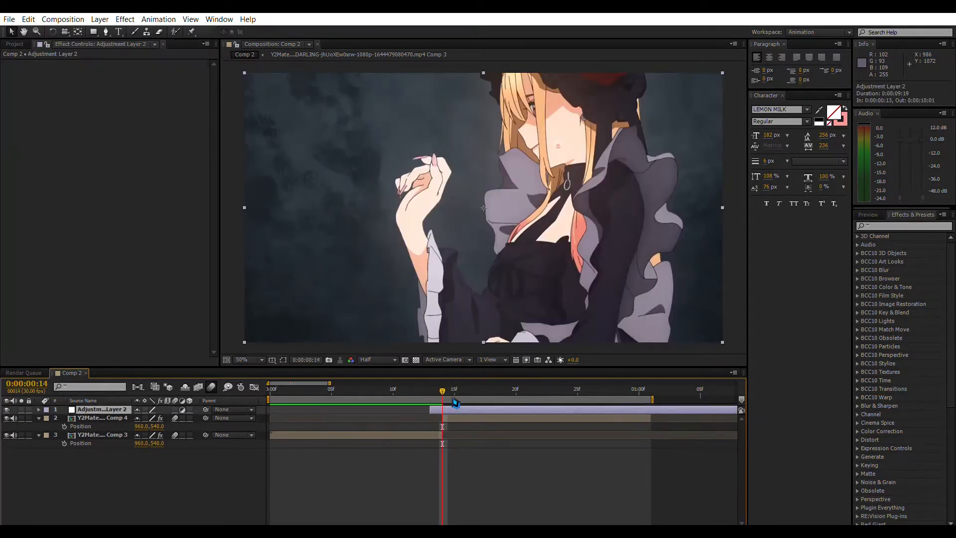
pyautogui.hotkey('ctrl', 'shift', 'd')
pyautogui.press('Delete')
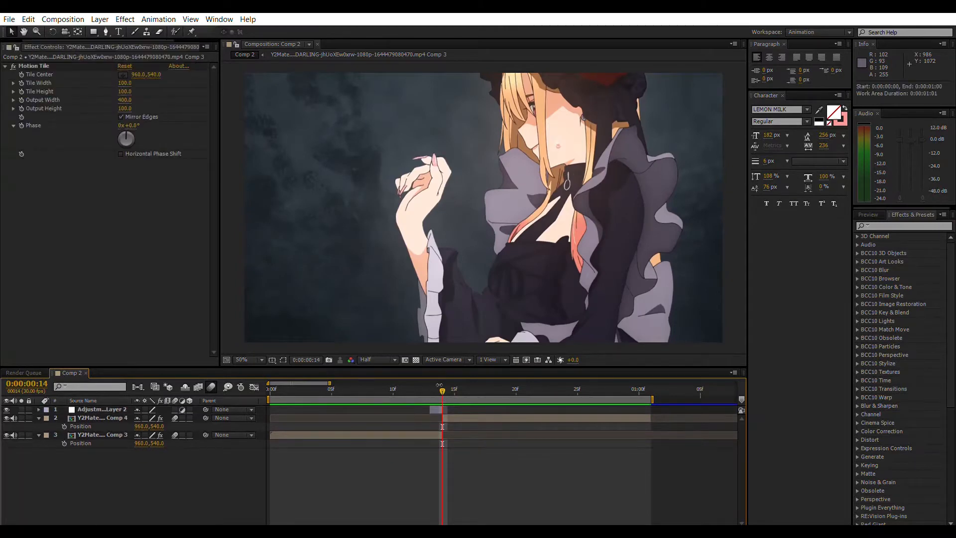
# Apply the Black & White effect to the one-frame adjustment layer and search the effects for "glitch"
pyautogui.click(437, 385)
pyautogui.click(437, 410)
pyautogui.press('space')
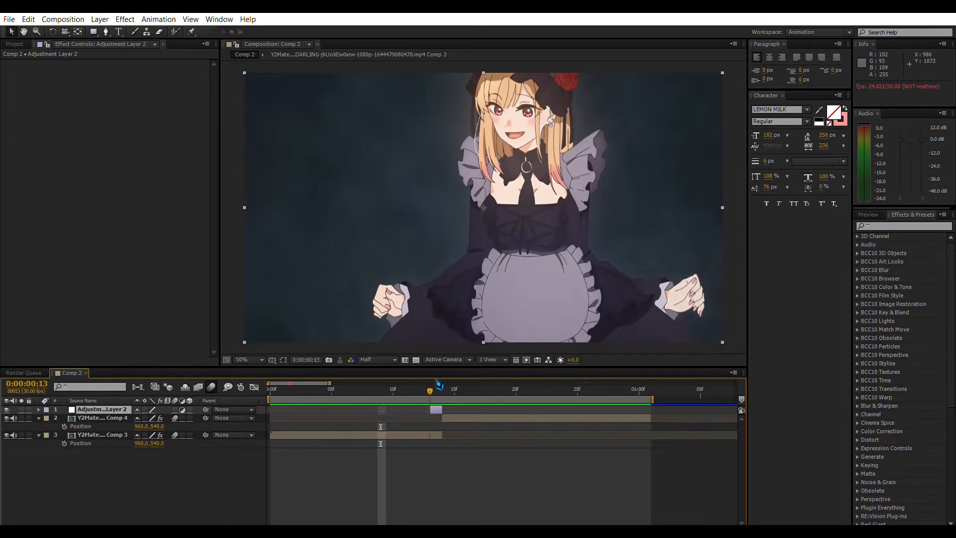
pyautogui.press('space')
pyautogui.click(937, 226)
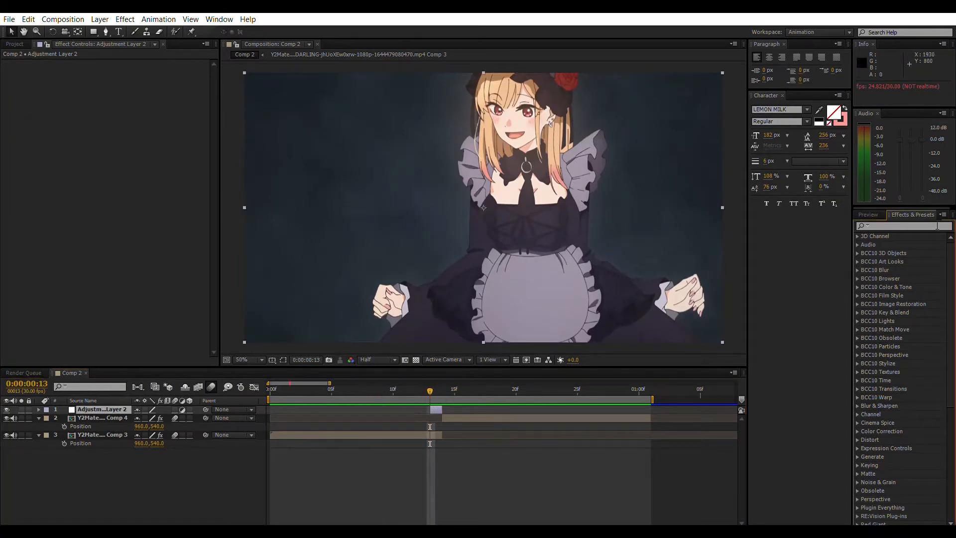
pyautogui.write('black')
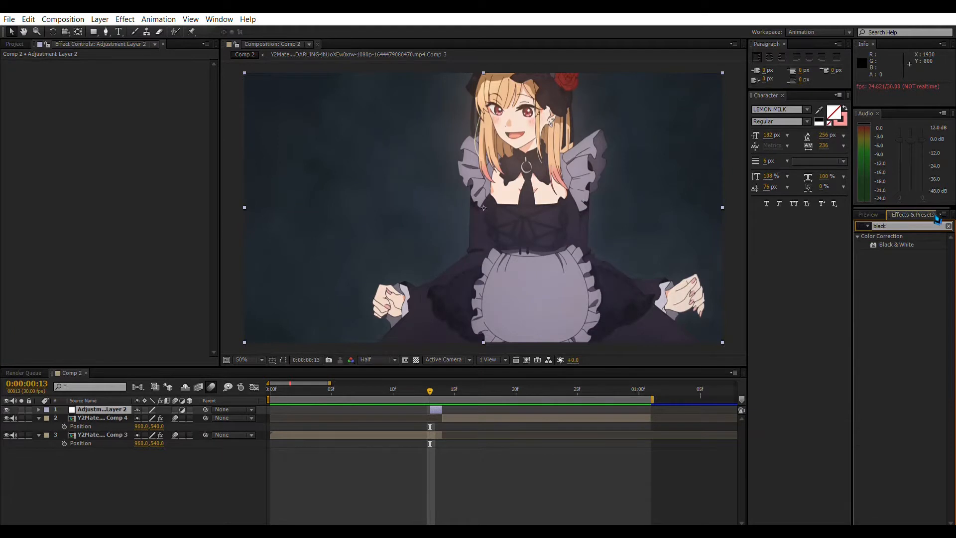
pyautogui.doubleClick(914, 243)
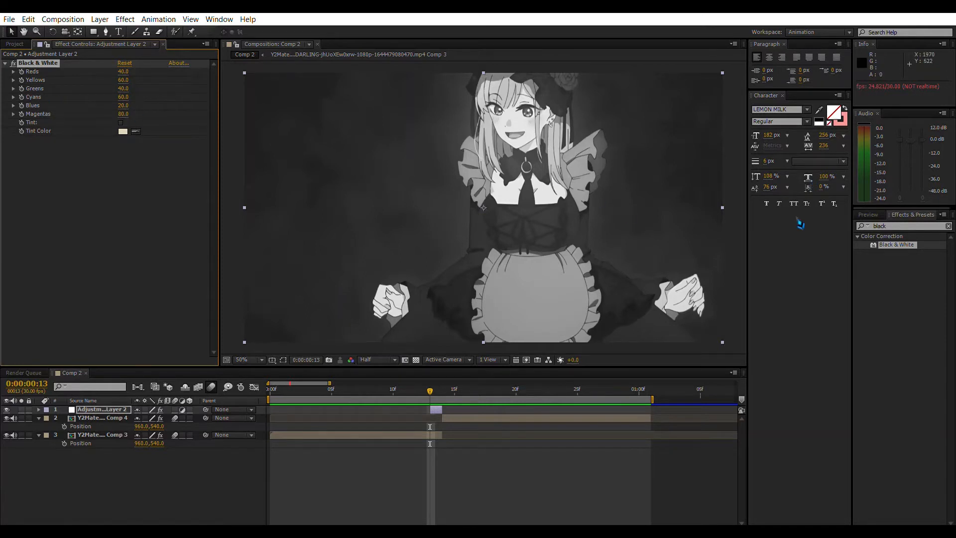
pyautogui.click(948, 226)
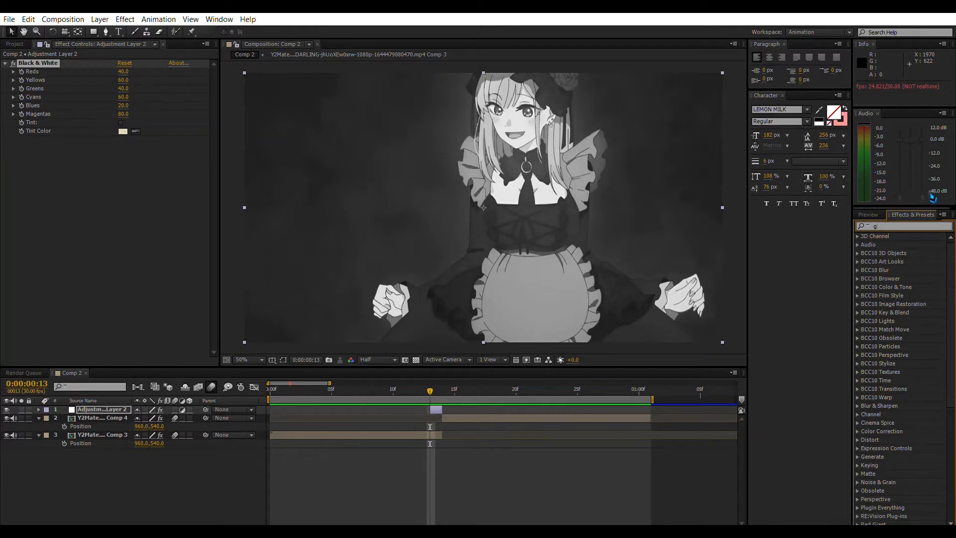
pyautogui.write('litch')
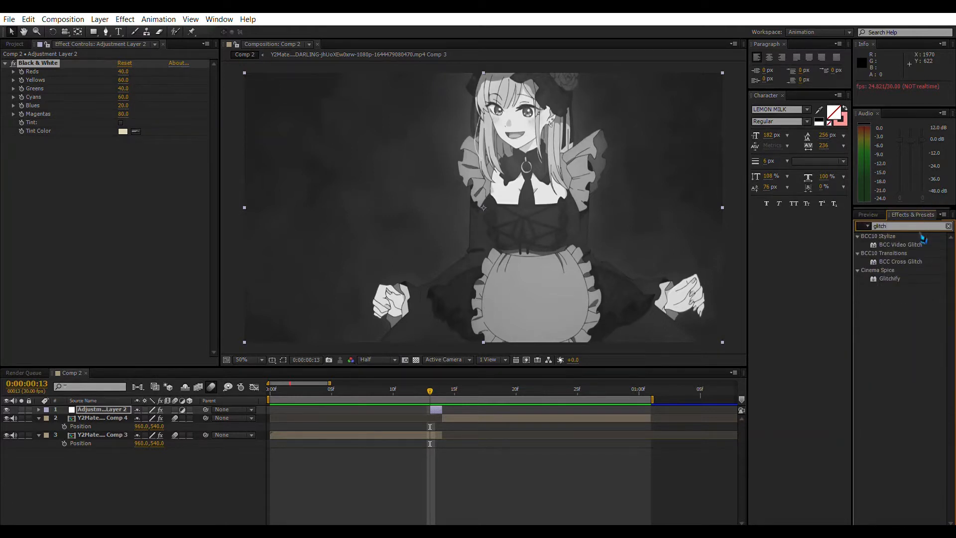
# Try Glitchify below Black & White with Color Glitch enabled and its Offset at 100, and remove the effect
pyautogui.click(904, 276)
pyautogui.moveTo(906, 273); pyautogui.dragTo(103, 214)
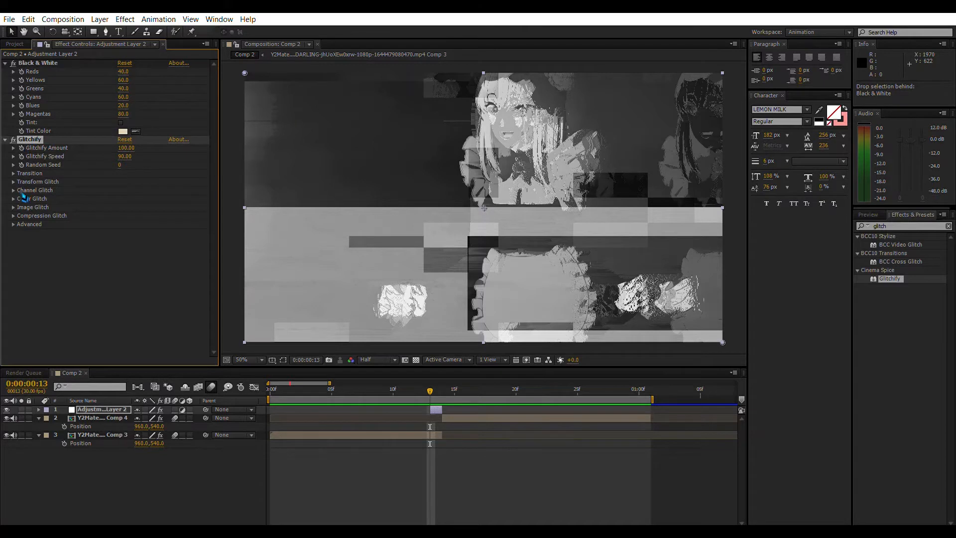
pyautogui.click(21, 191)
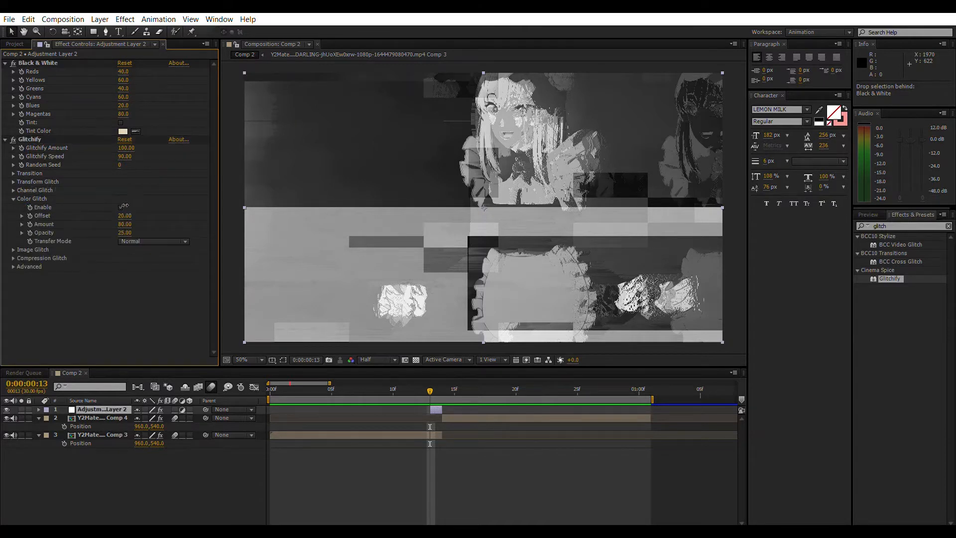
pyautogui.click(176, 211)
pyautogui.moveTo(40, 138); pyautogui.dragTo(23, 58)
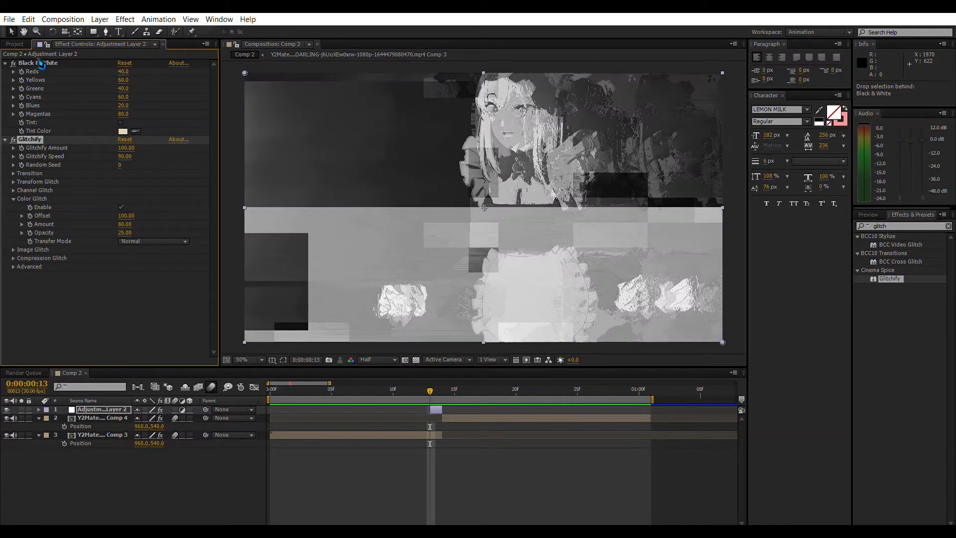
pyautogui.press('Delete')
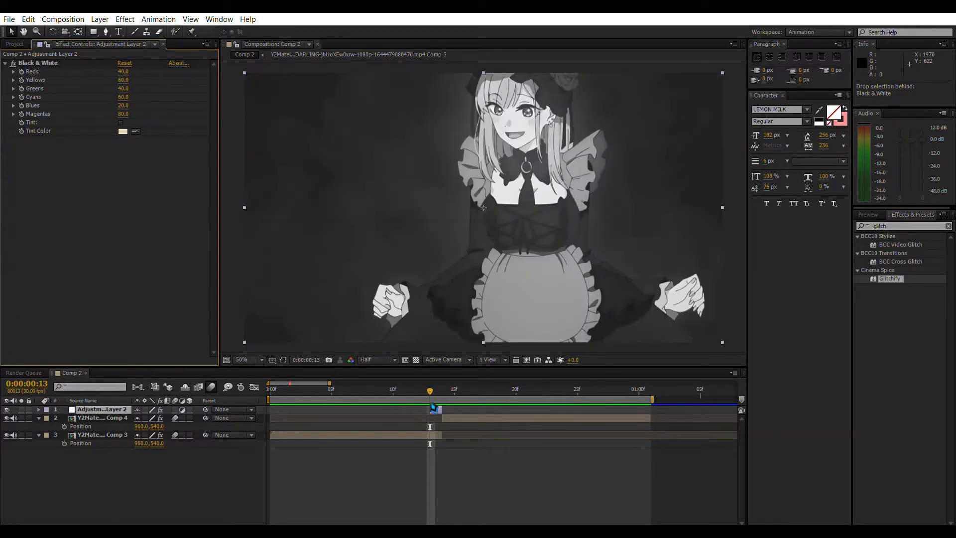
# Add the BCC Video Glitch effect below Black & White and raise its Glitch Intensity to 100
pyautogui.moveTo(912, 239); pyautogui.dragTo(112, 165)
pyautogui.moveTo(59, 192); pyautogui.dragTo(103, 205)
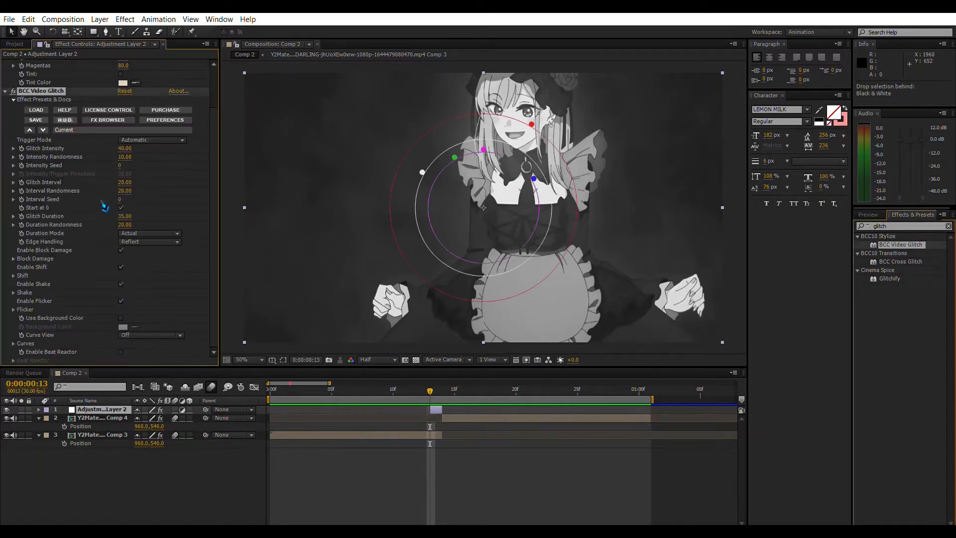
pyautogui.moveTo(432, 167); pyautogui.dragTo(413, 145)
pyautogui.moveTo(542, 119); pyautogui.dragTo(552, 91)
pyautogui.moveTo(544, 177); pyautogui.dragTo(495, 194)
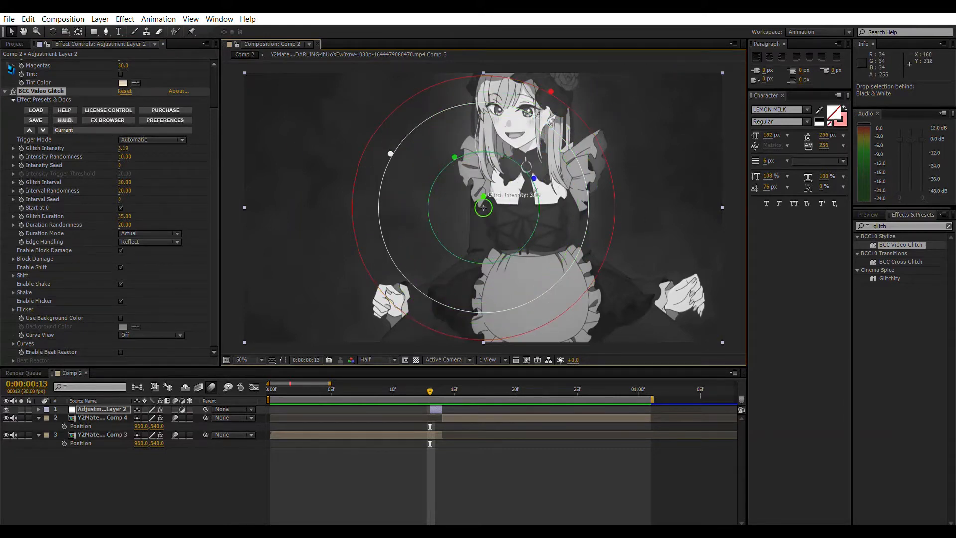
pyautogui.scroll(2, 45, 95)
pyautogui.click(13, 62)
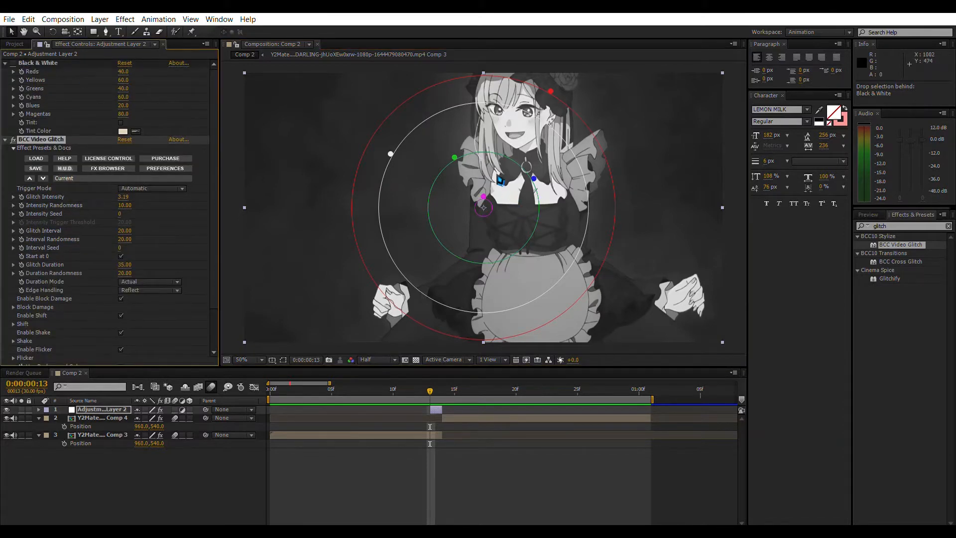
pyautogui.moveTo(492, 190); pyautogui.dragTo(497, 81)
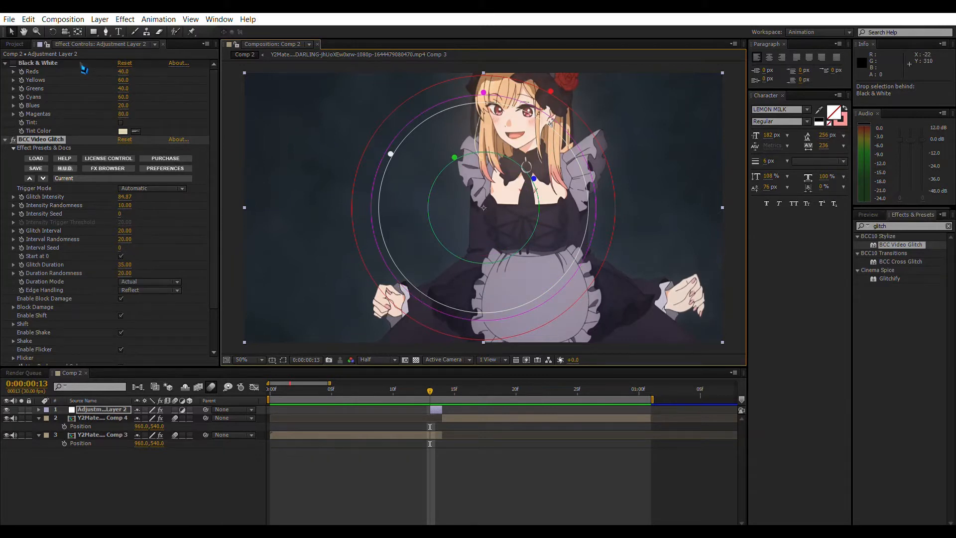
pyautogui.click(12, 63)
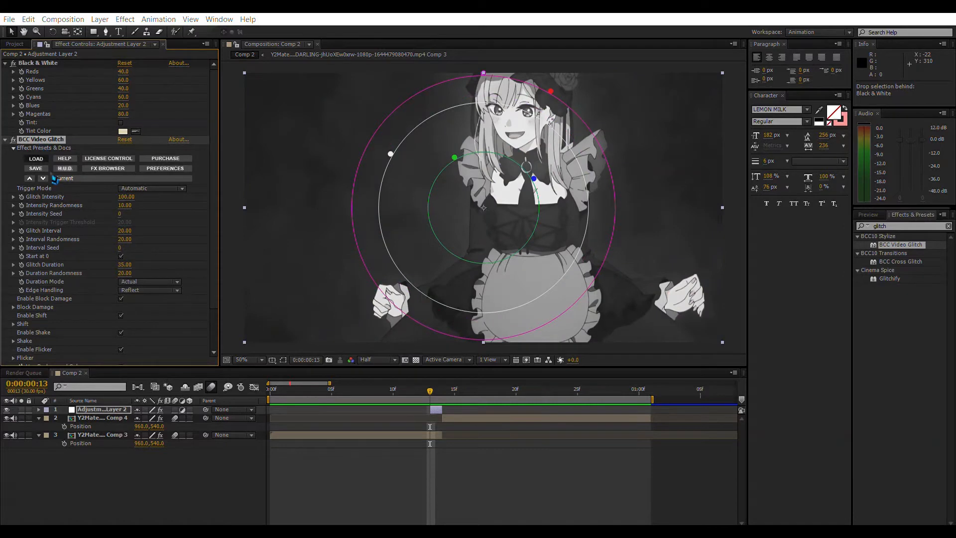
# Load the "rapid extreme shift.bsp" preset for the BCC Video Glitch effect
pyautogui.click(208, 181)
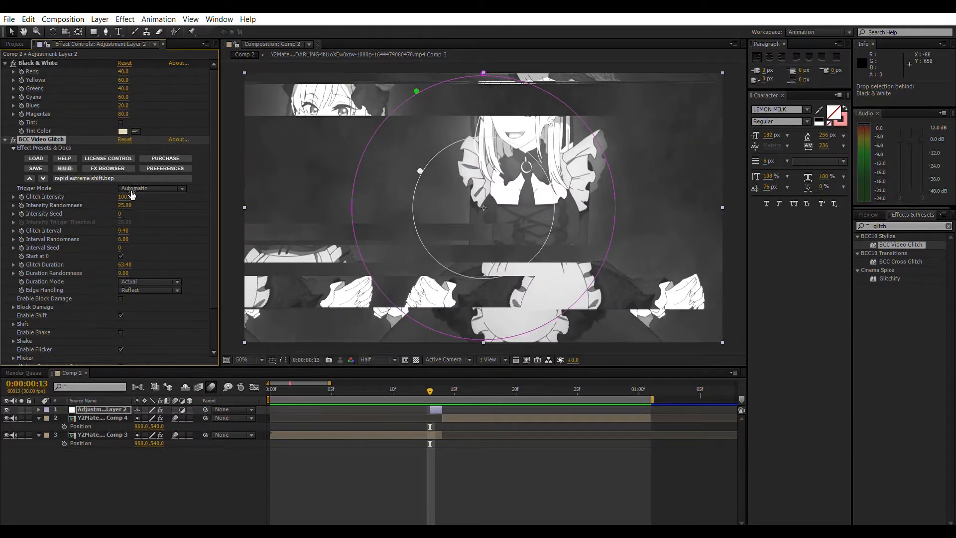
pyautogui.scroll(-2, 144, 249)
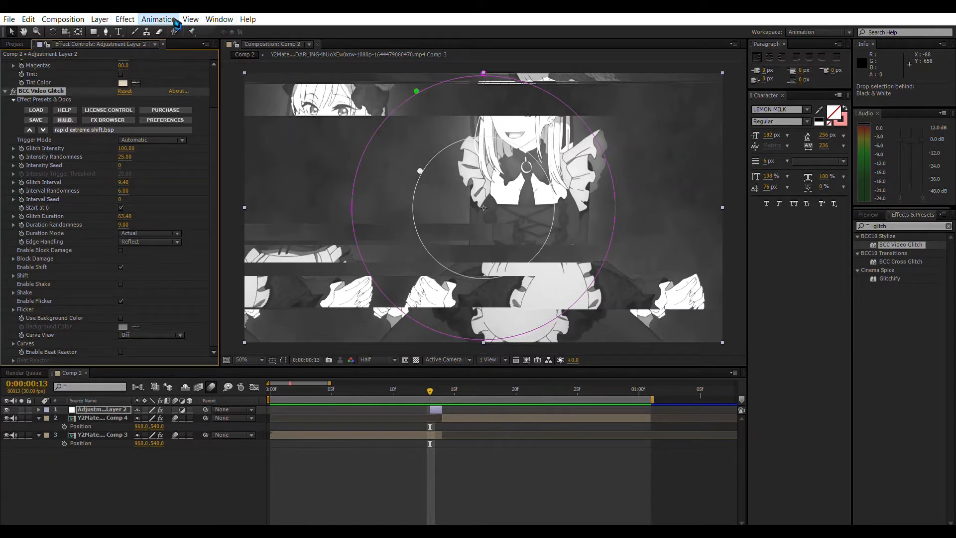
pyautogui.click(202, 481)
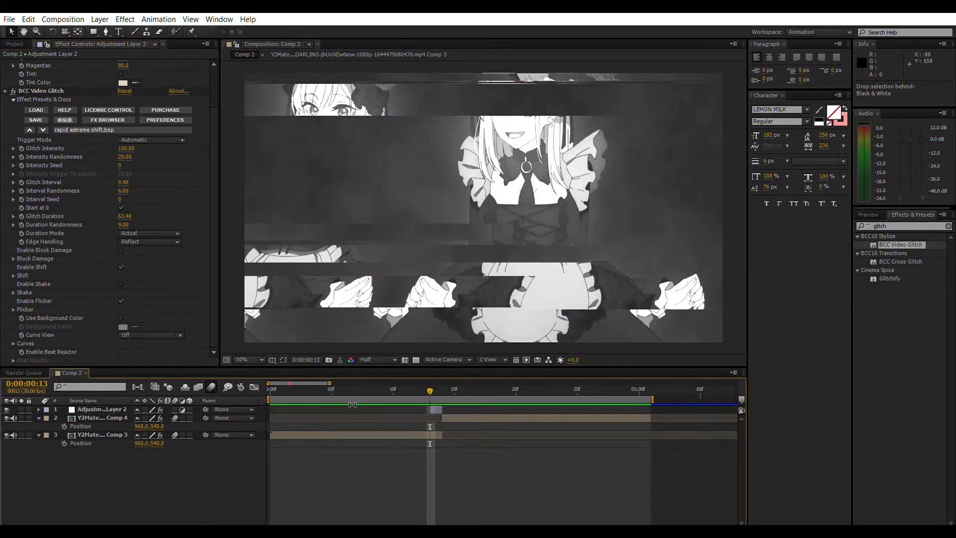
# Move the glitch adjustment layer one frame later, to frame 14, and place a duplicate of it at frame 13
pyautogui.click(437, 409)
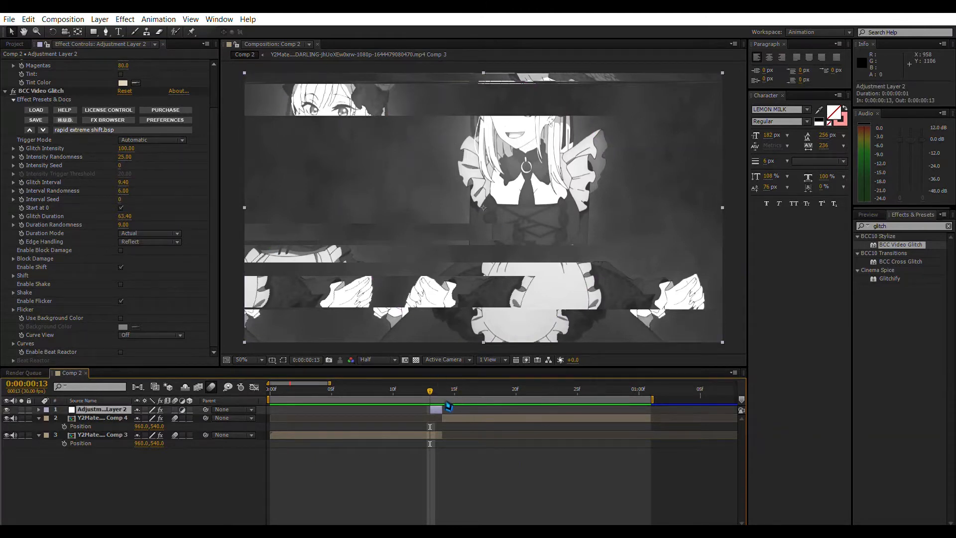
pyautogui.moveTo(440, 409); pyautogui.dragTo(453, 409)
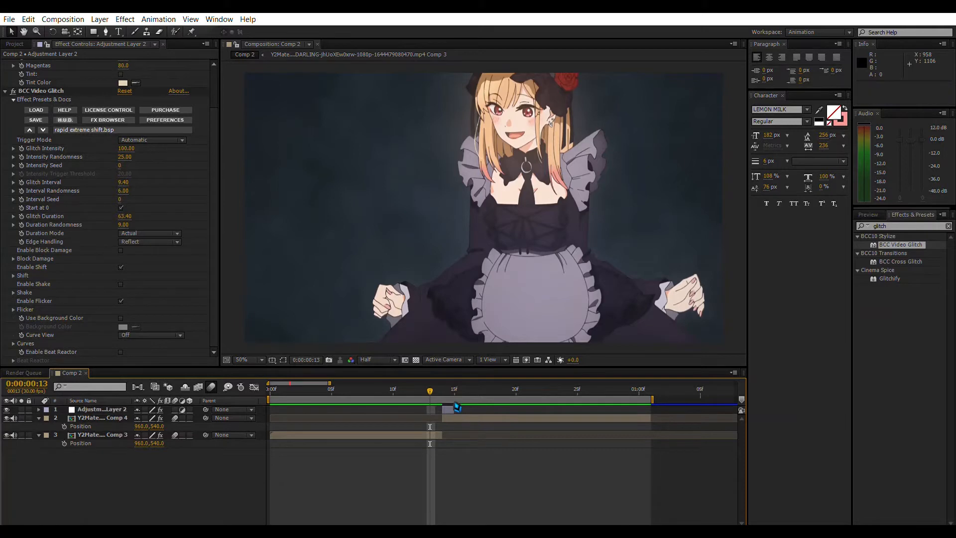
pyautogui.hotkey('ctrl', 'd')
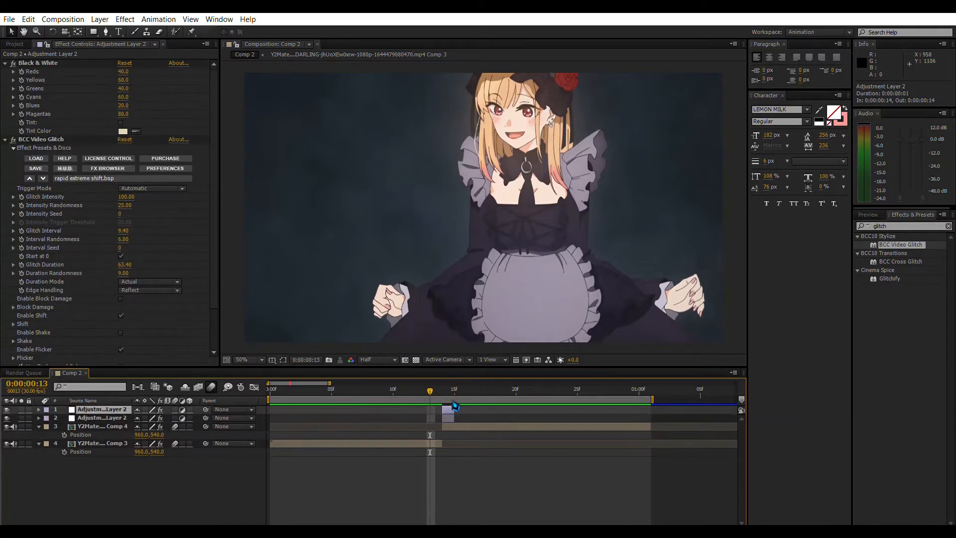
pyautogui.moveTo(454, 406); pyautogui.dragTo(443, 406)
# Remove all effects from the duplicated adjustment layer at frame 13
pyautogui.click(62, 132)
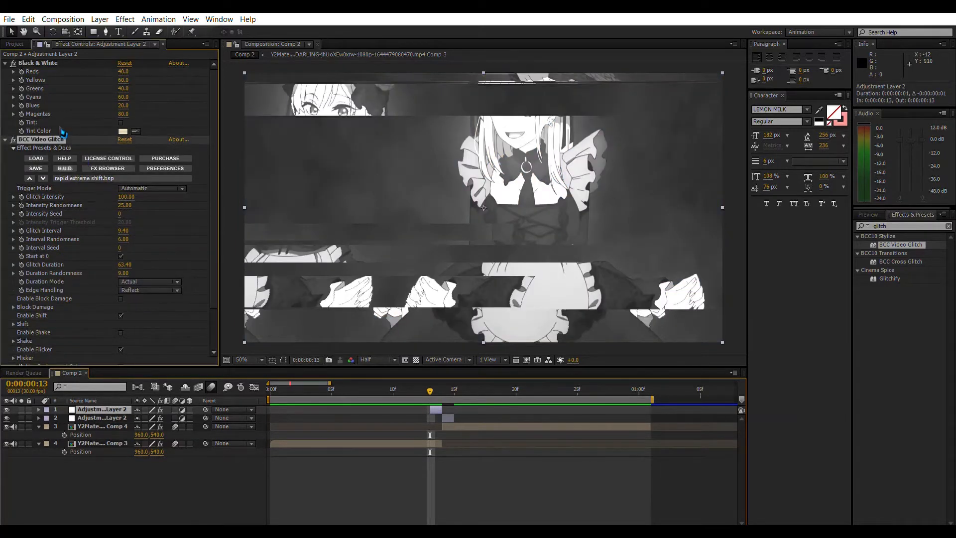
pyautogui.hotkey('ctrl', 'a')
pyautogui.press('Delete')
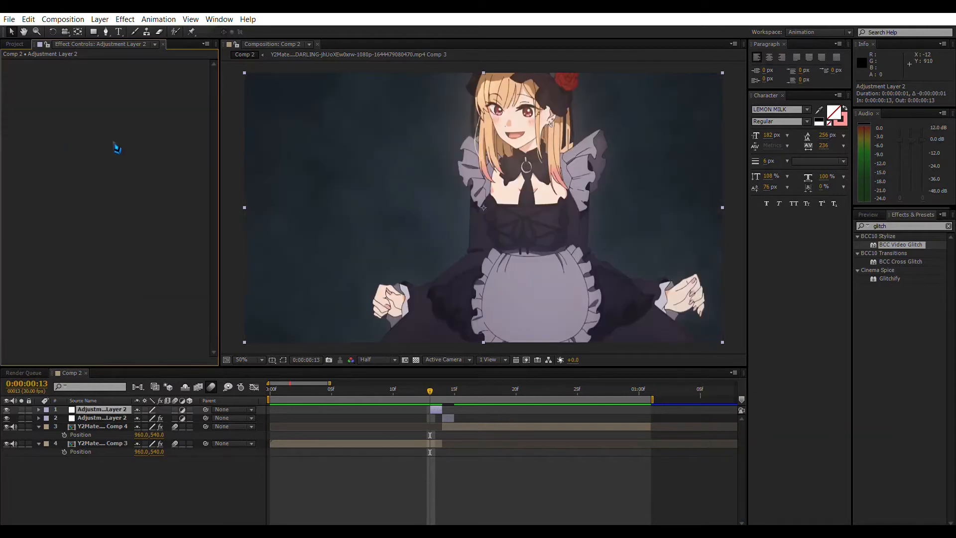
pyautogui.click(953, 216)
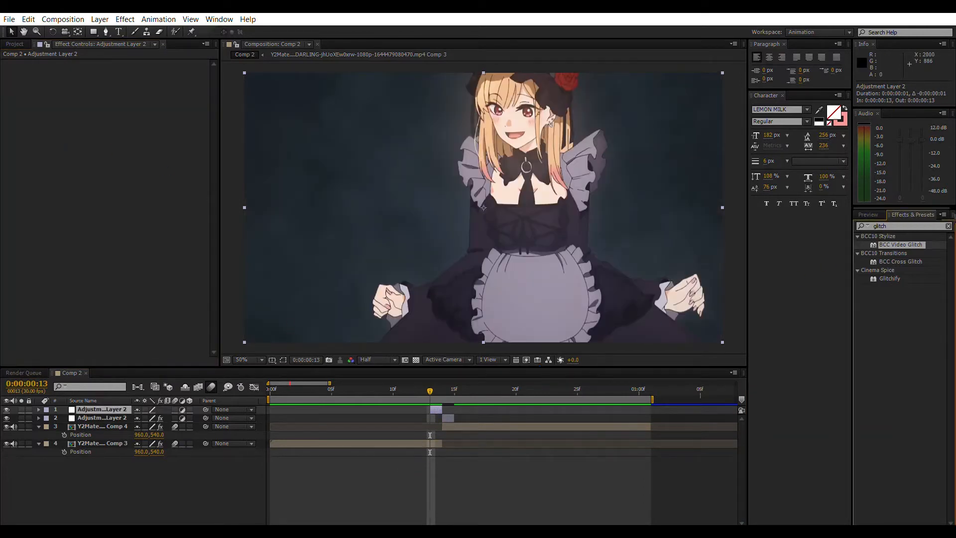
# Add the Find Edges effect to the adjustment layer at frame 13 and invert it
pyautogui.click(948, 225)
pyautogui.write('fin')
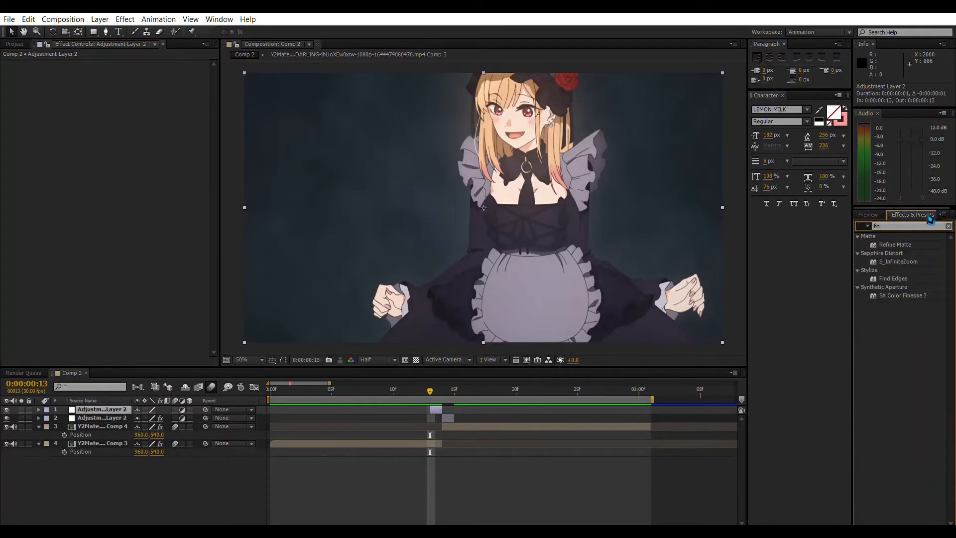
pyautogui.write('gd')
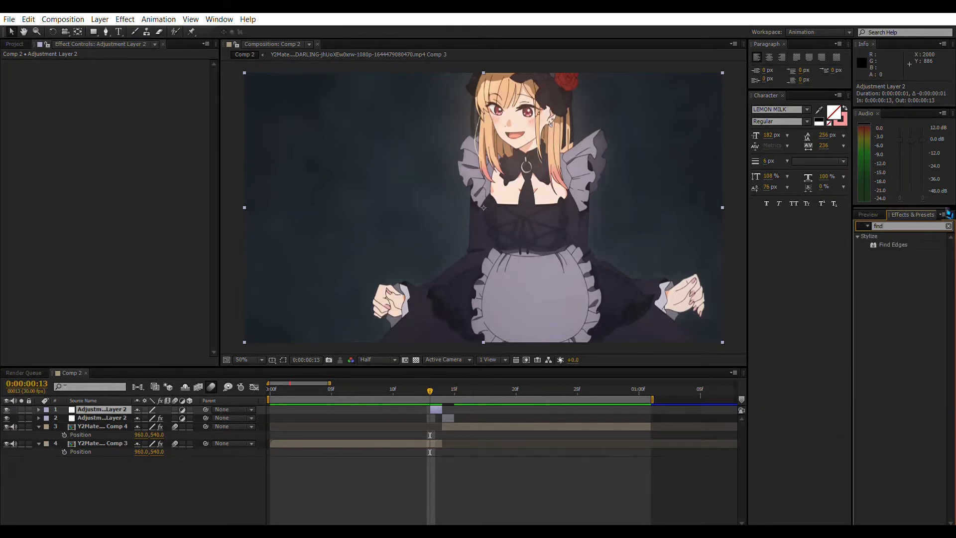
pyautogui.doubleClick(905, 245)
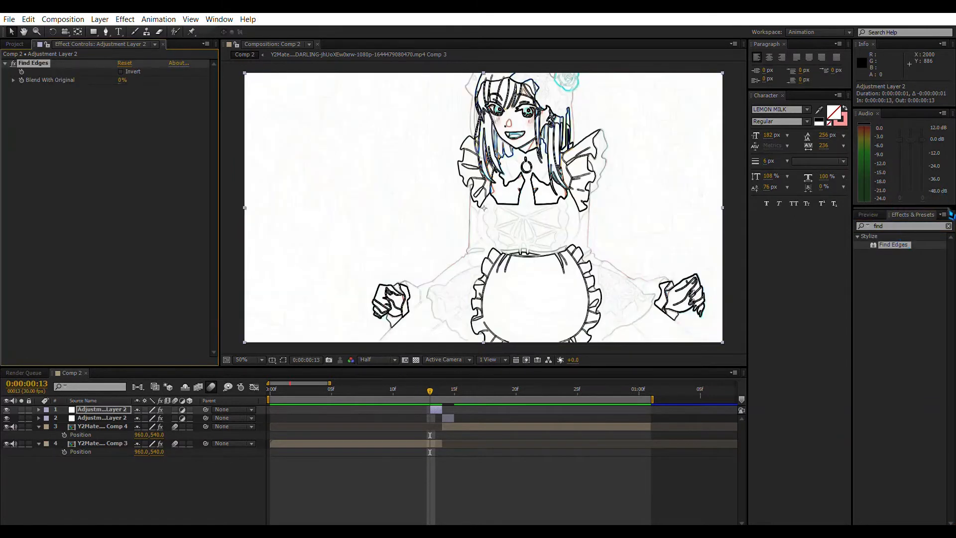
pyautogui.click(121, 71)
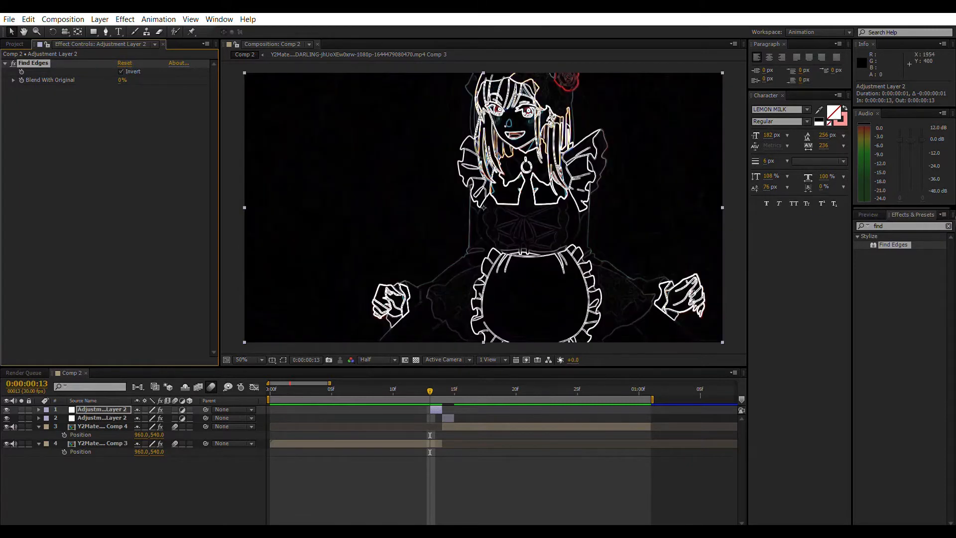
# Add the Deep Glow effect to the frame 13 adjustment layer
pyautogui.click(948, 225)
pyautogui.write('dee')
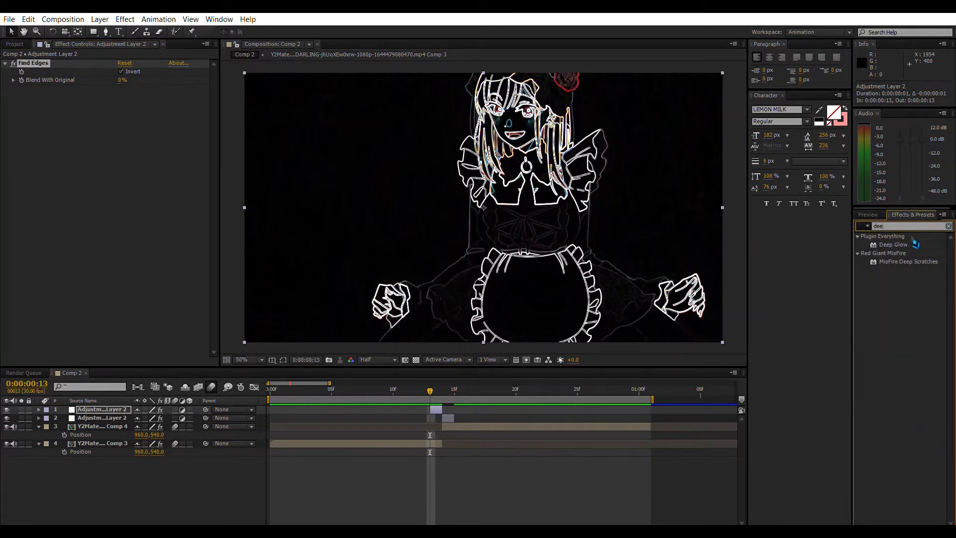
pyautogui.doubleClick(893, 244)
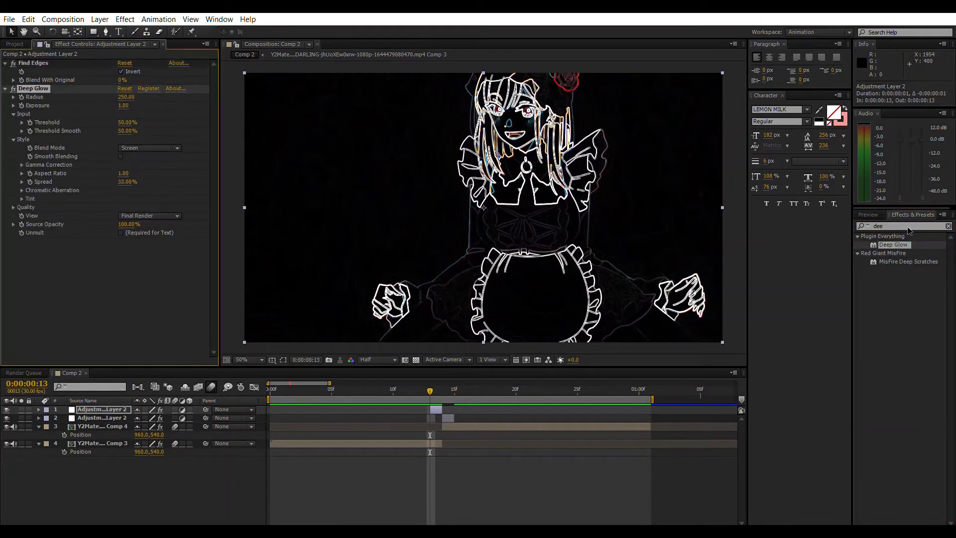
# Add Wave Warp with the Noise wave type between Find Edges and Deep Glow, and enable Unmult in Deep Glow
pyautogui.click(948, 226)
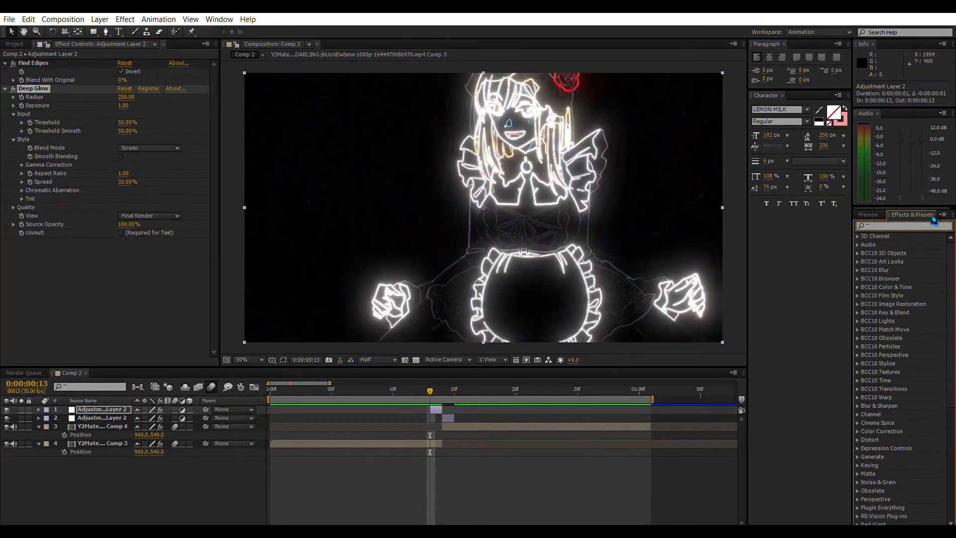
pyautogui.write('wav')
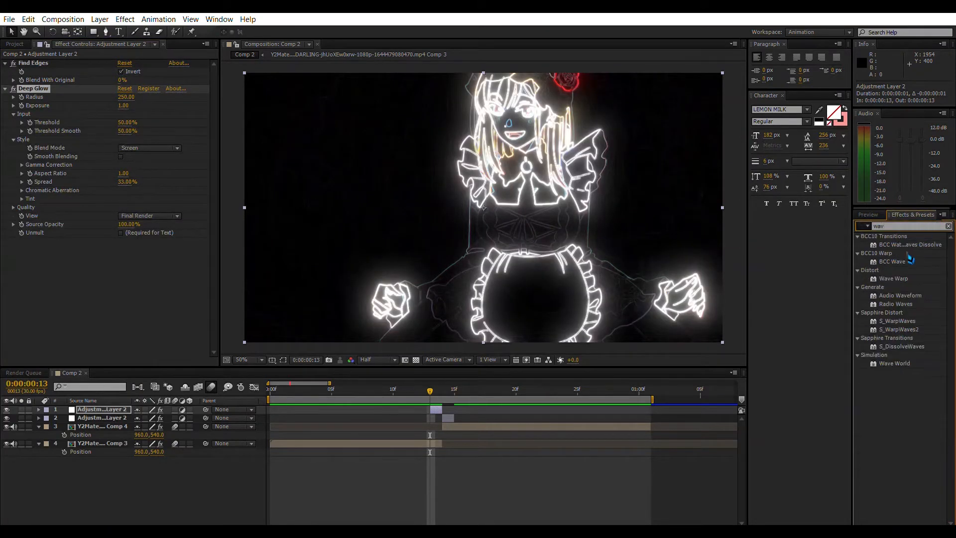
pyautogui.doubleClick(893, 278)
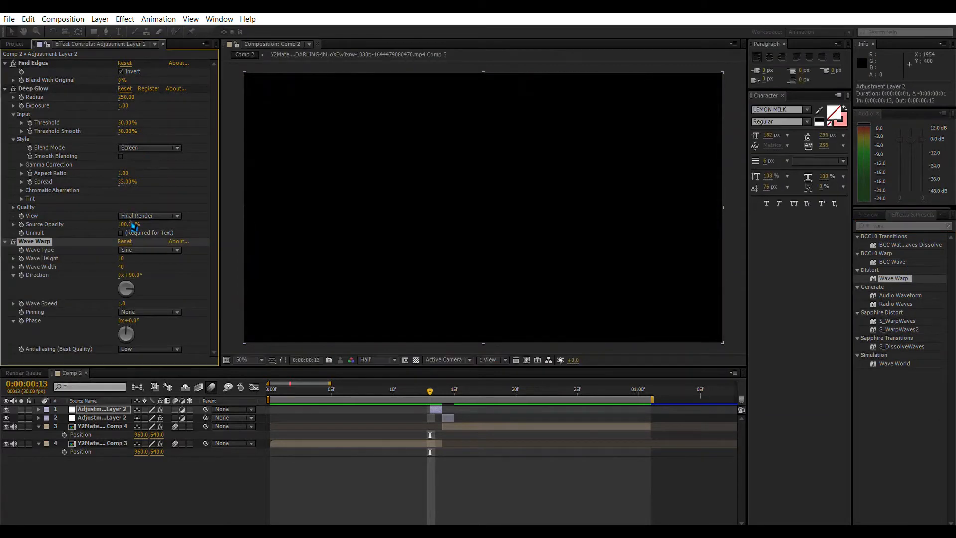
pyautogui.click(120, 233)
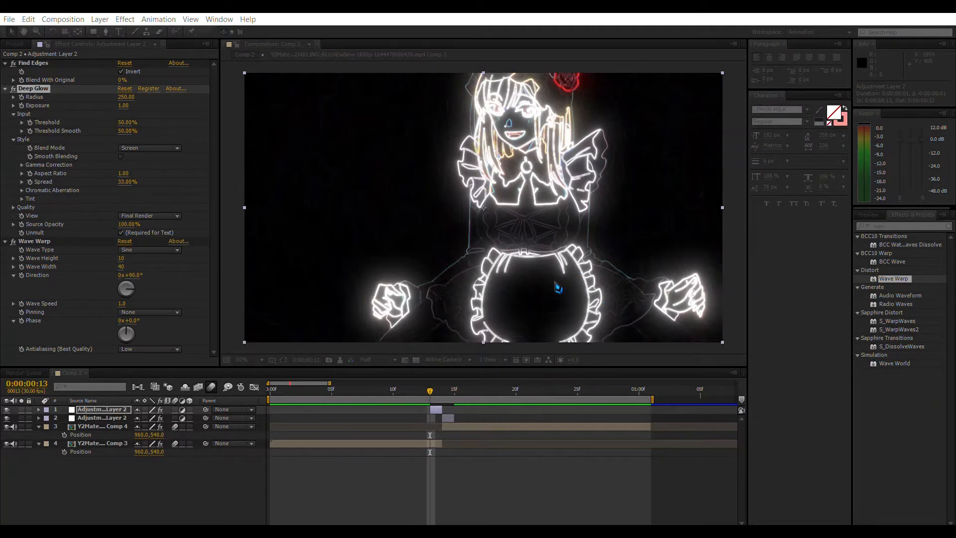
pyautogui.moveTo(34, 241); pyautogui.dragTo(35, 82)
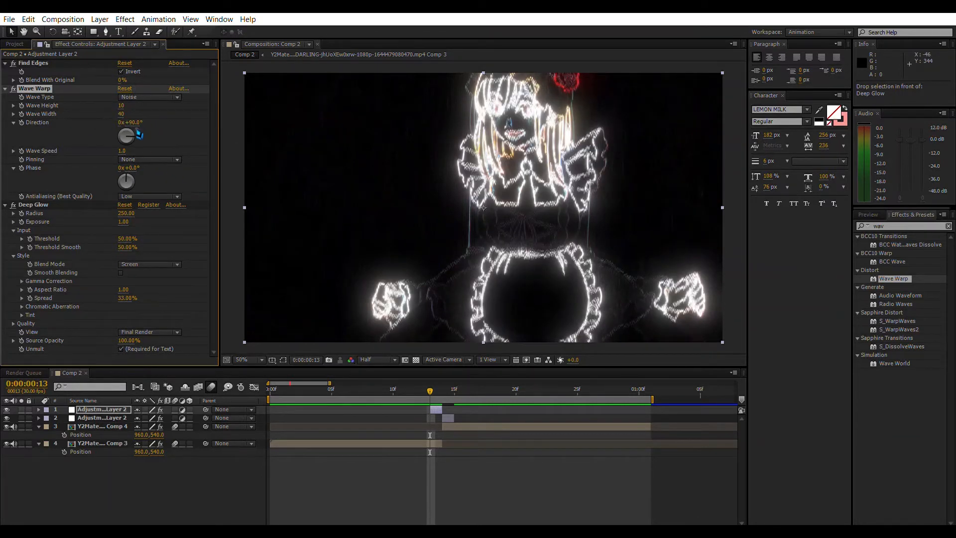
# Set Wave Warp's Wave Height to 50, Wave Width to 48 and Direction to 180°
pyautogui.click(137, 123)
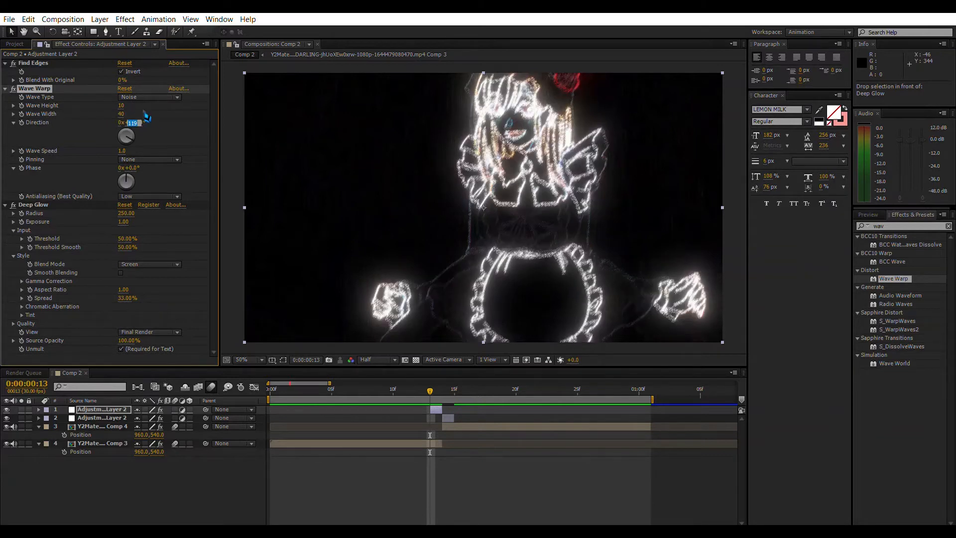
pyautogui.write('190')
pyautogui.press('Return')
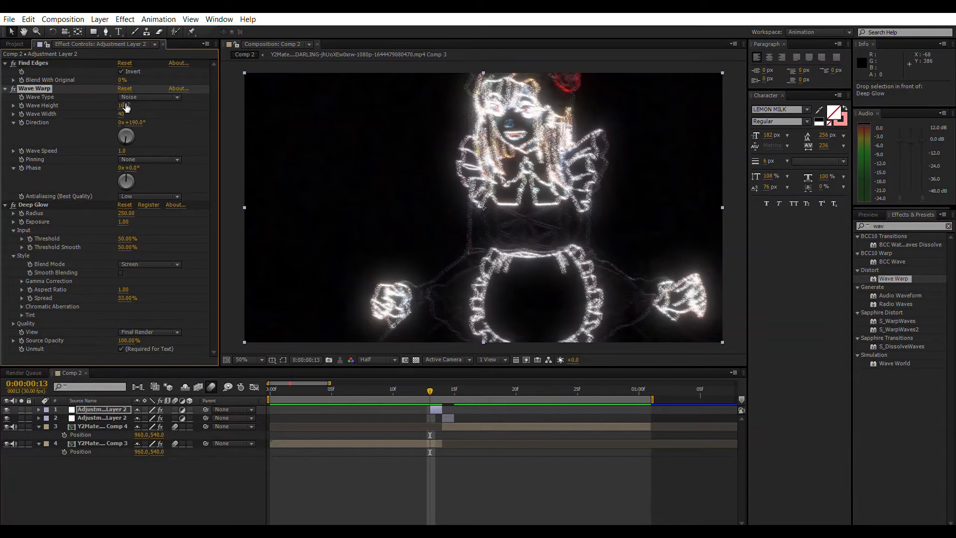
pyautogui.moveTo(121, 106); pyautogui.dragTo(125, 107)
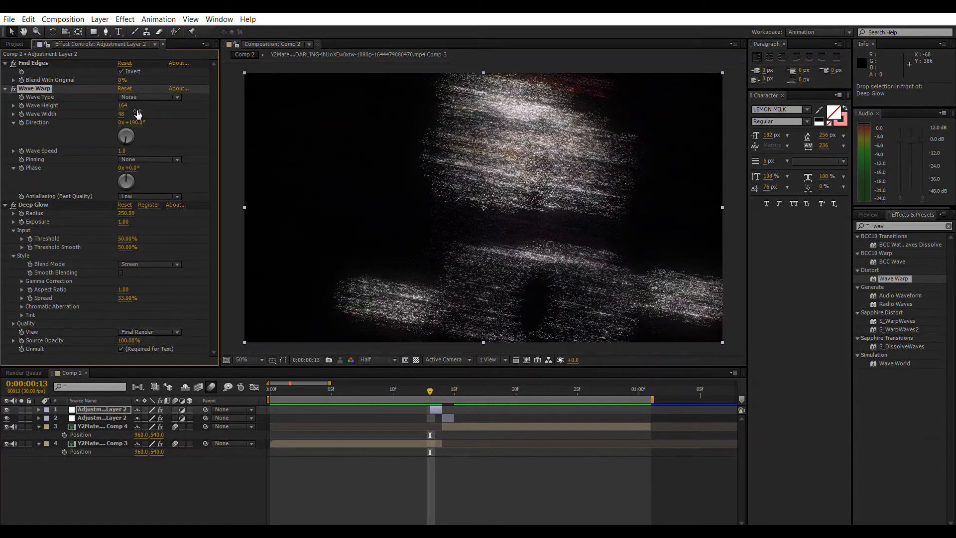
pyautogui.click(131, 123)
pyautogui.write('18')
pyautogui.press('Return')
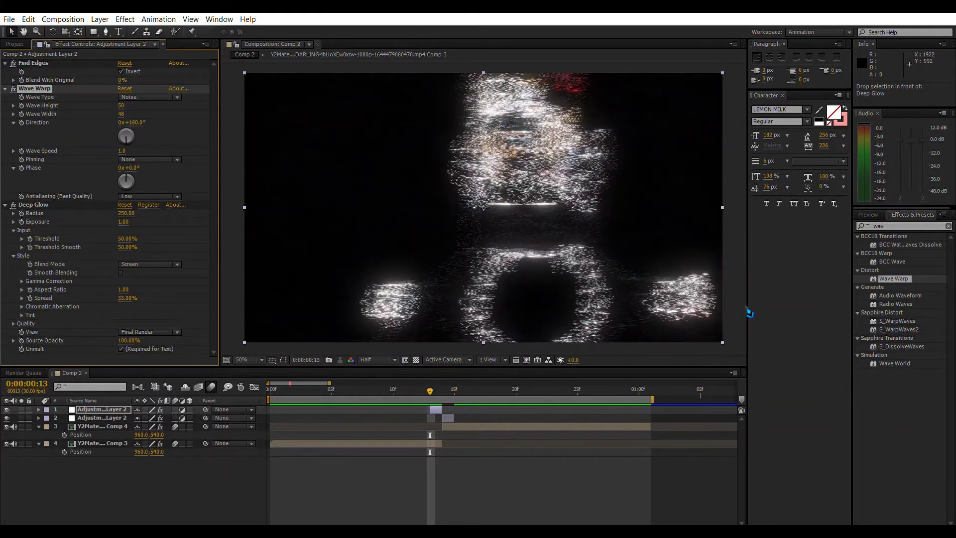
# Try a Tint effect that maps white to red on the frame 13 adjustment layer, and remove it
pyautogui.click(948, 226)
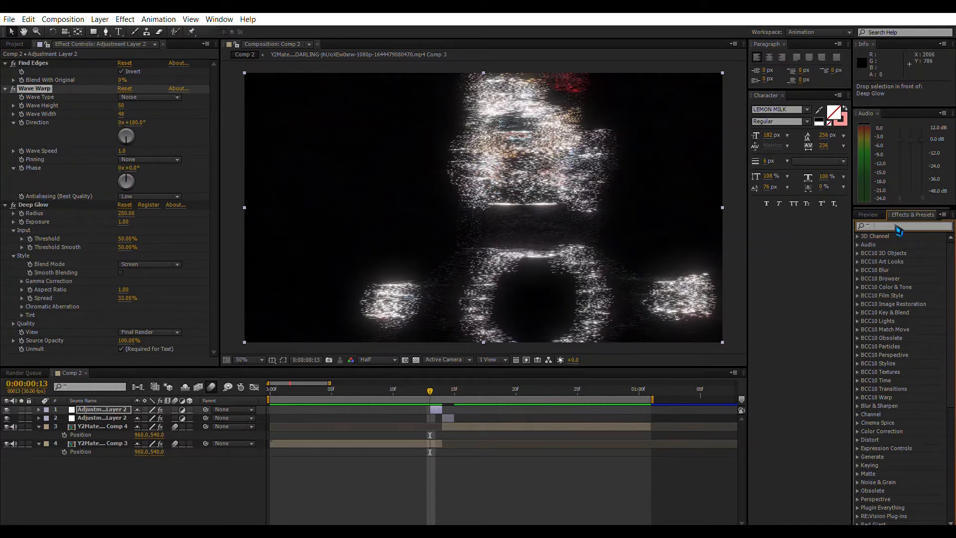
pyautogui.write('tint')
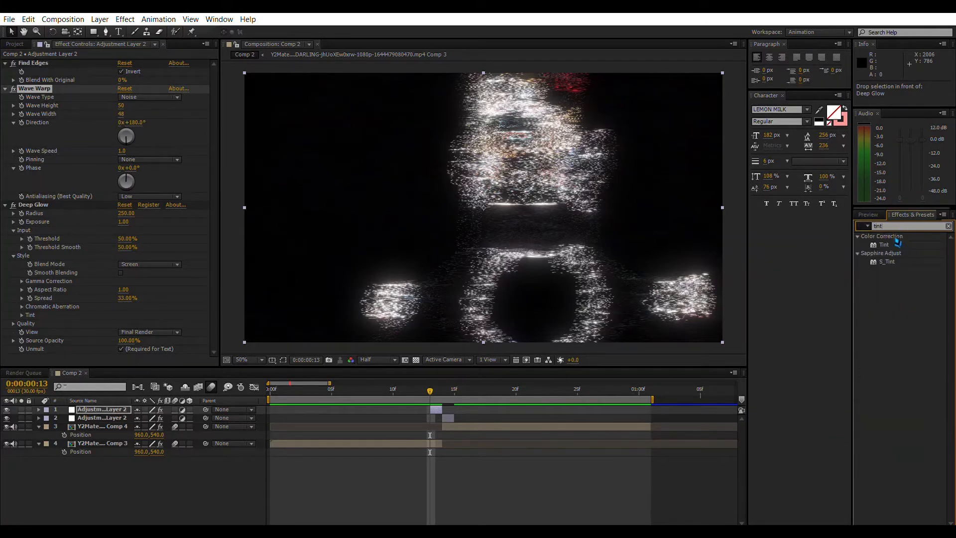
pyautogui.doubleClick(885, 244)
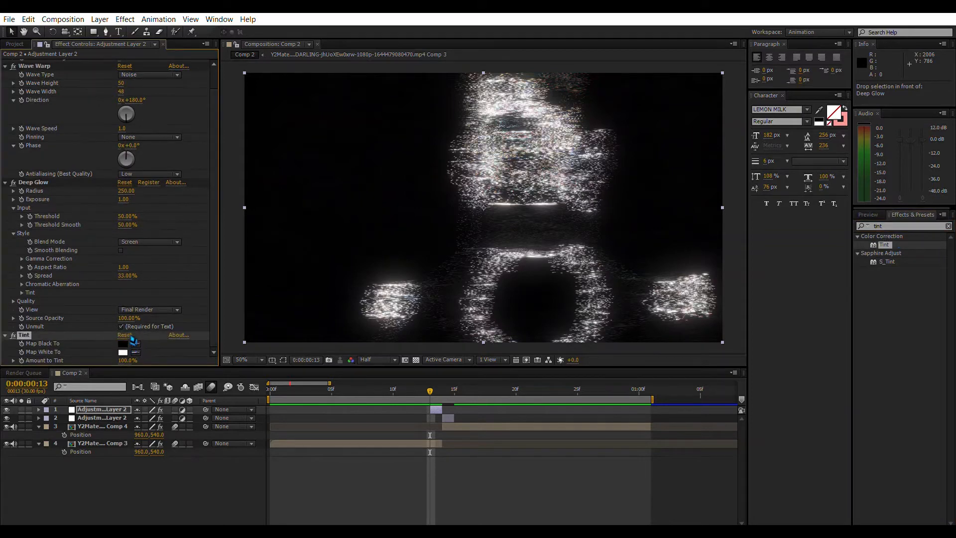
pyautogui.click(124, 344)
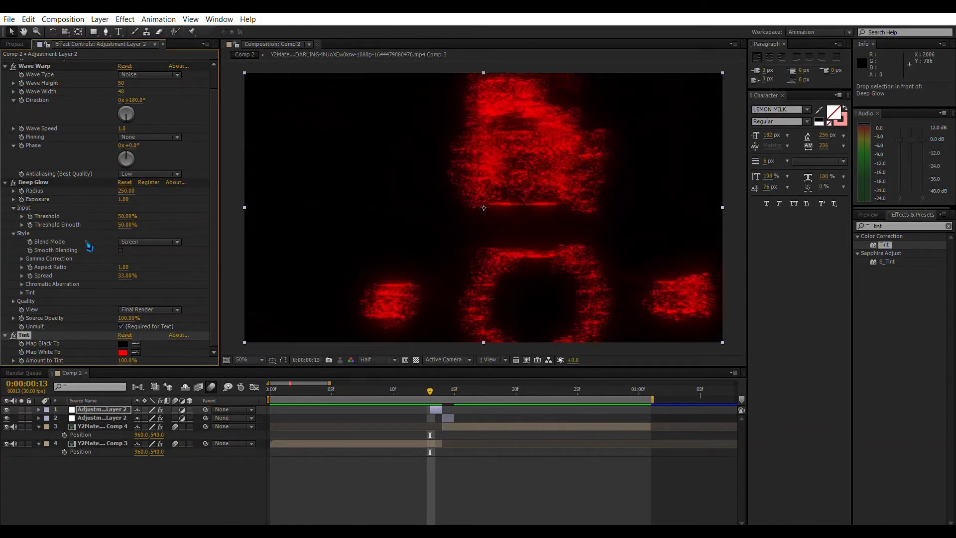
pyautogui.press('Delete')
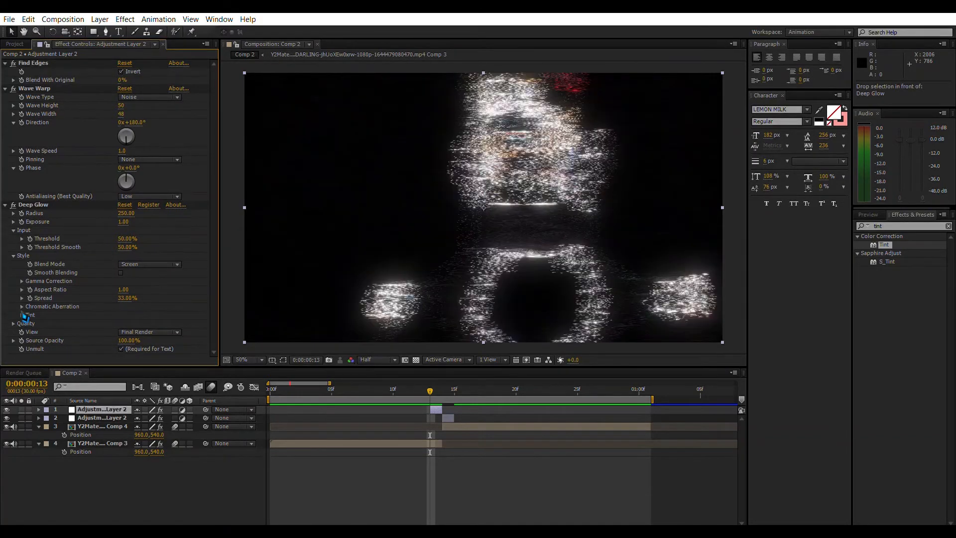
# Add the 4-Color Gradient effect below Deep Glow on the frame 13 adjustment layer
pyautogui.click(948, 225)
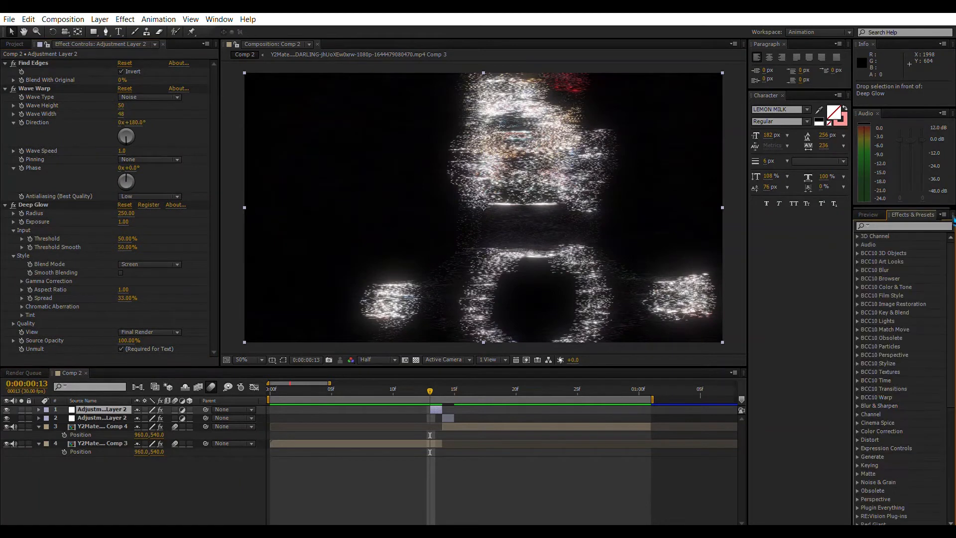
pyautogui.write('4')
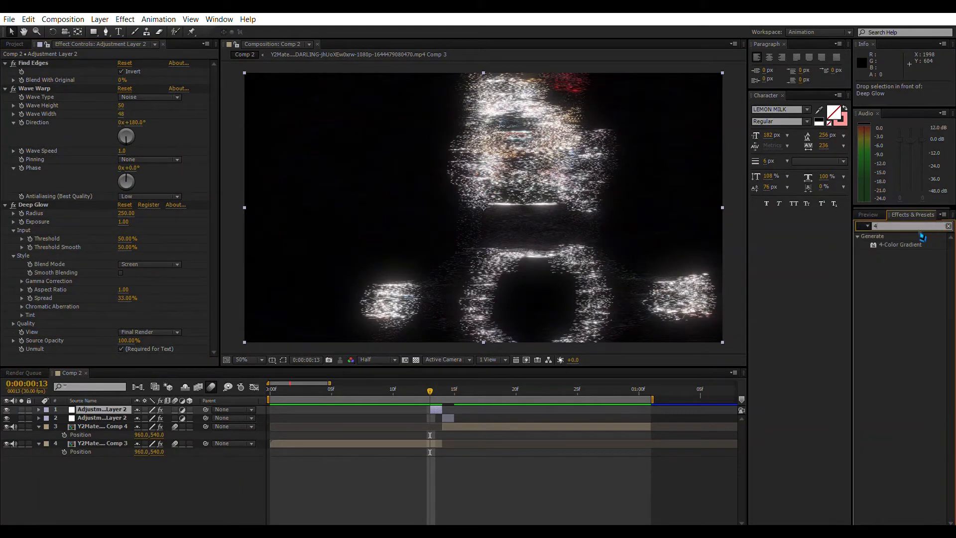
pyautogui.click(913, 242)
pyautogui.doubleClick(913, 243)
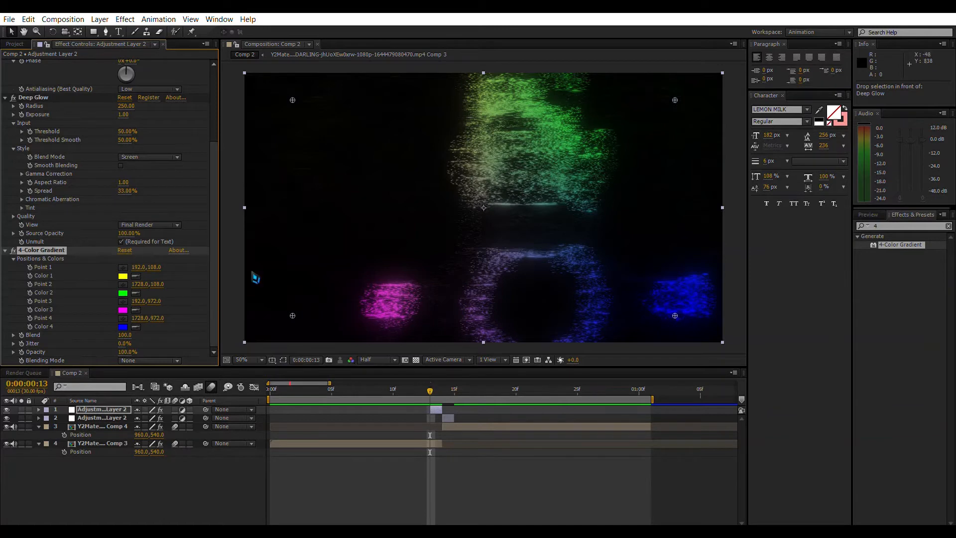
# Duplicate the glitch adjustment layer at frame 14 and place the copy at frame 15
pyautogui.moveTo(423, 386); pyautogui.dragTo(393, 383)
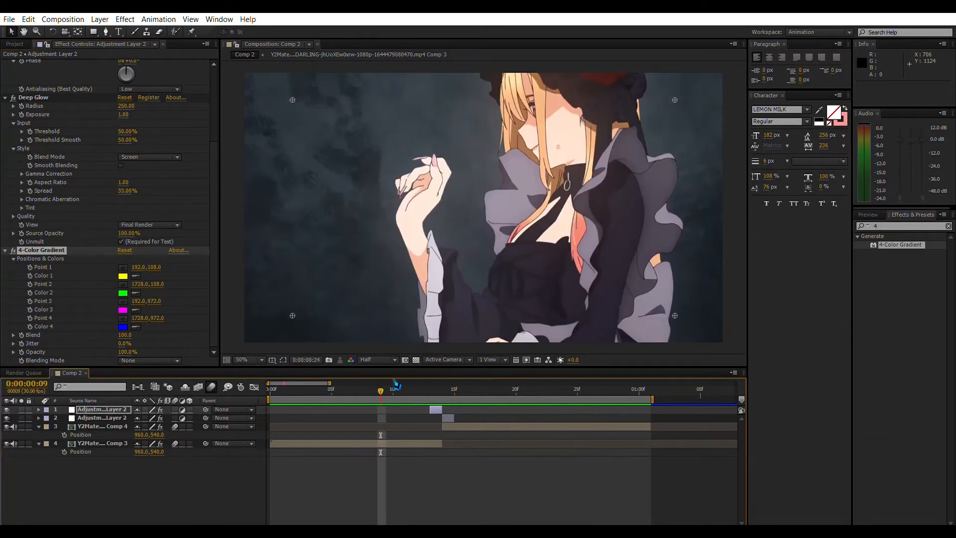
pyautogui.moveTo(566, 387); pyautogui.dragTo(395, 386)
pyautogui.click(462, 388)
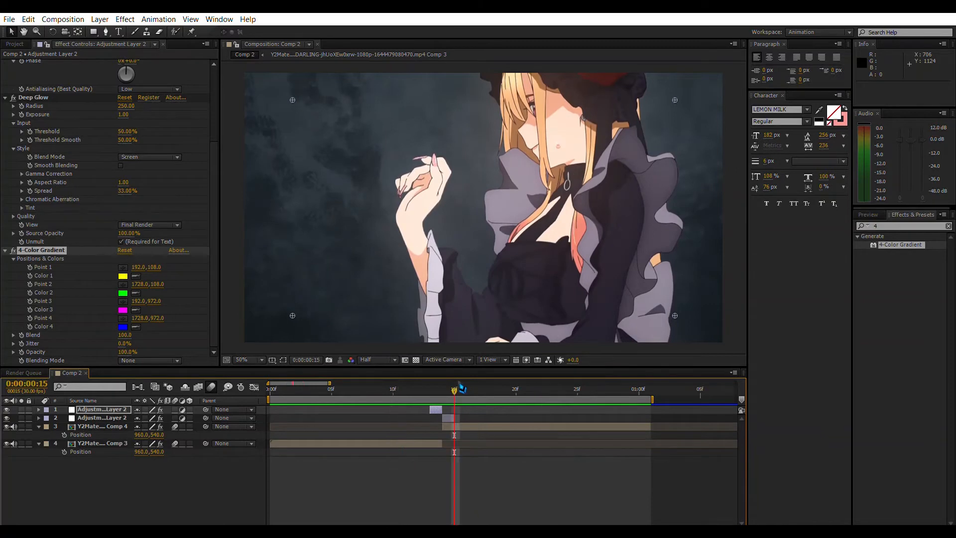
pyautogui.click(450, 418)
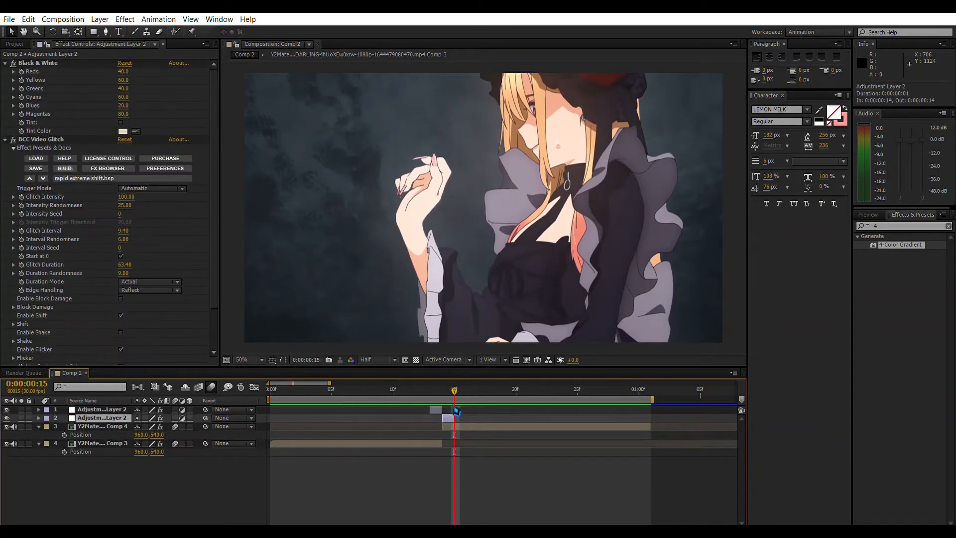
pyautogui.hotkey('ctrl', 'd')
pyautogui.moveTo(457, 411); pyautogui.dragTo(474, 413)
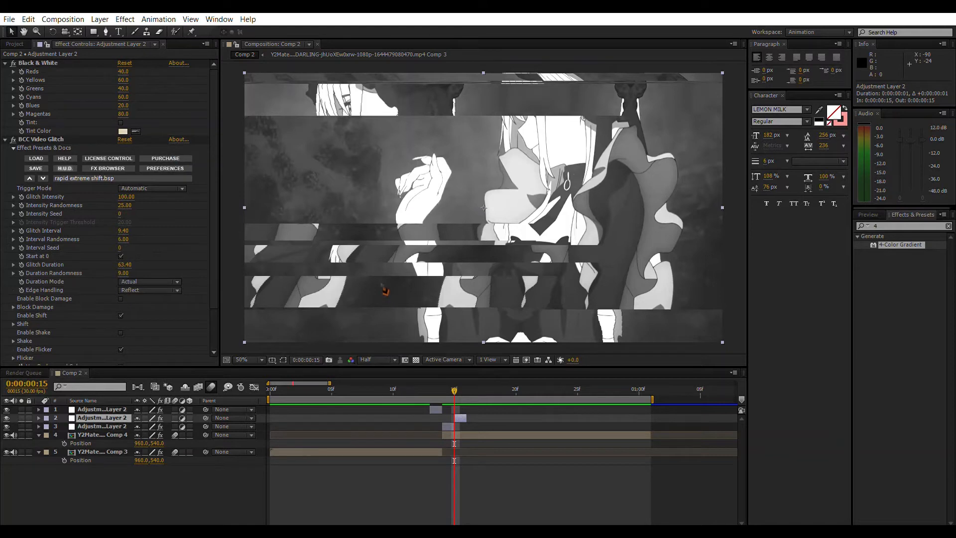
# Remove the BCC Video Glitch effect from the adjustment layer at frame 15
pyautogui.click(459, 387)
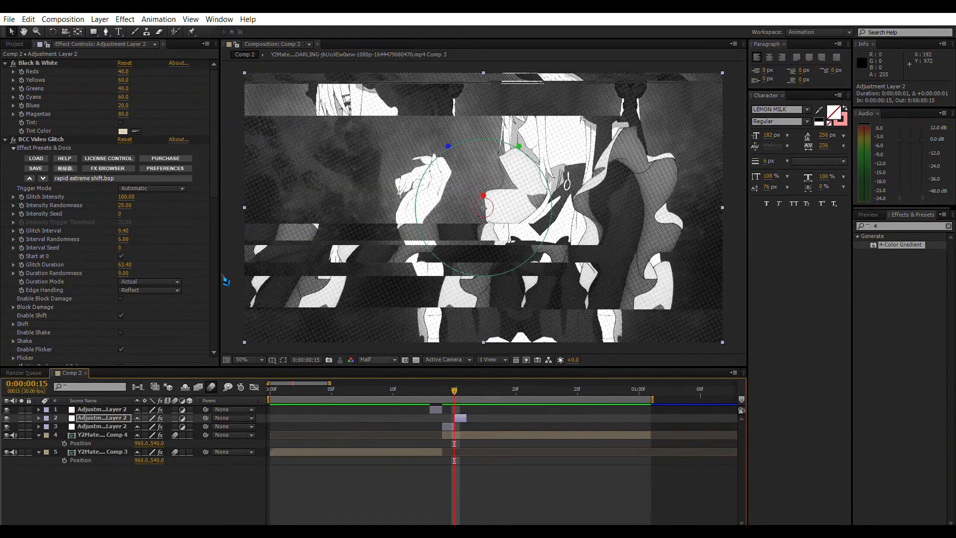
pyautogui.click(59, 131)
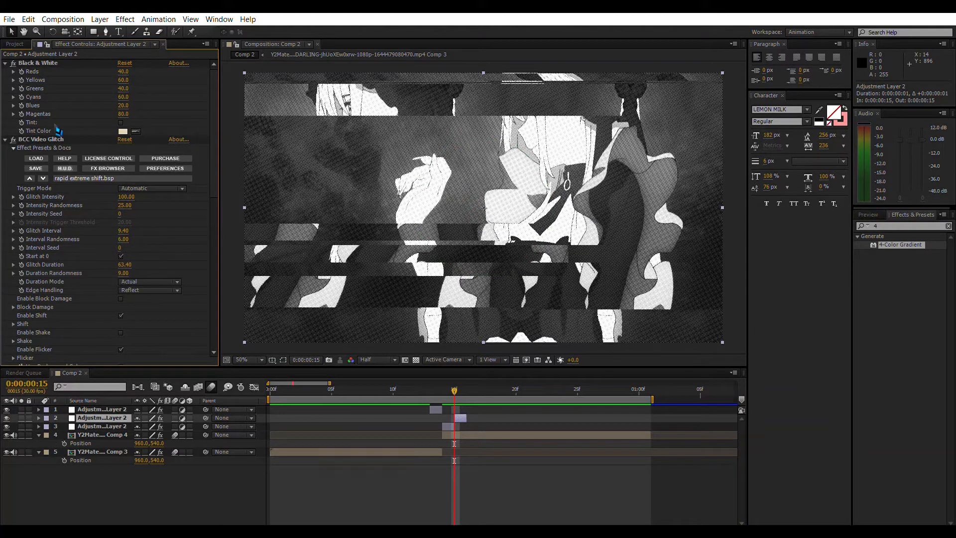
pyautogui.click(52, 138)
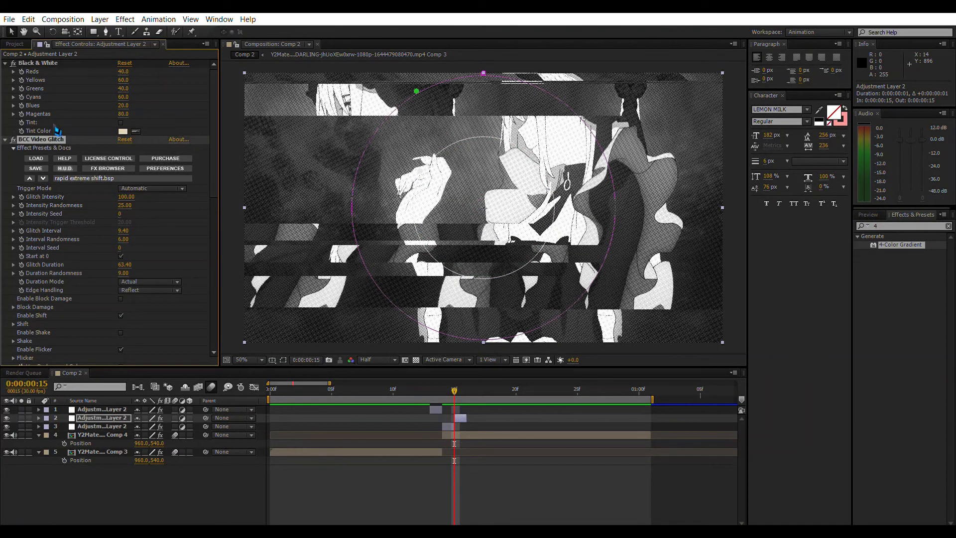
pyautogui.press('Delete')
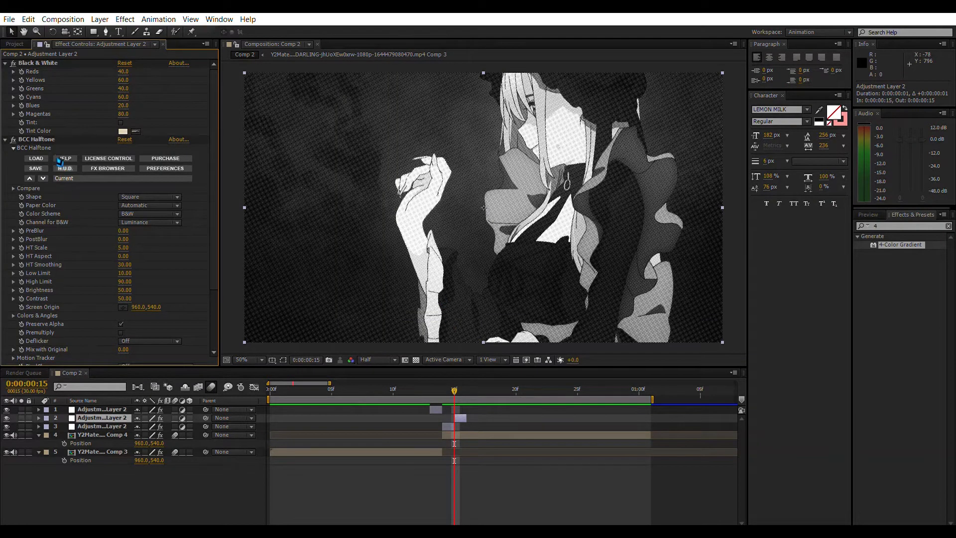
# Find the Time Displacement effect and apply it to the adjustment layer at frame 15
pyautogui.scroll(-3, 60, 161)
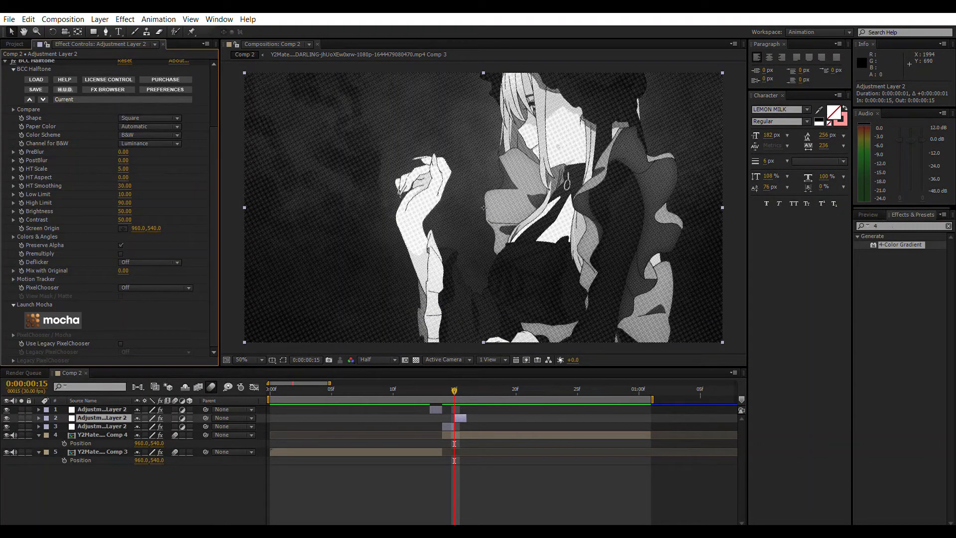
pyautogui.write('dis')
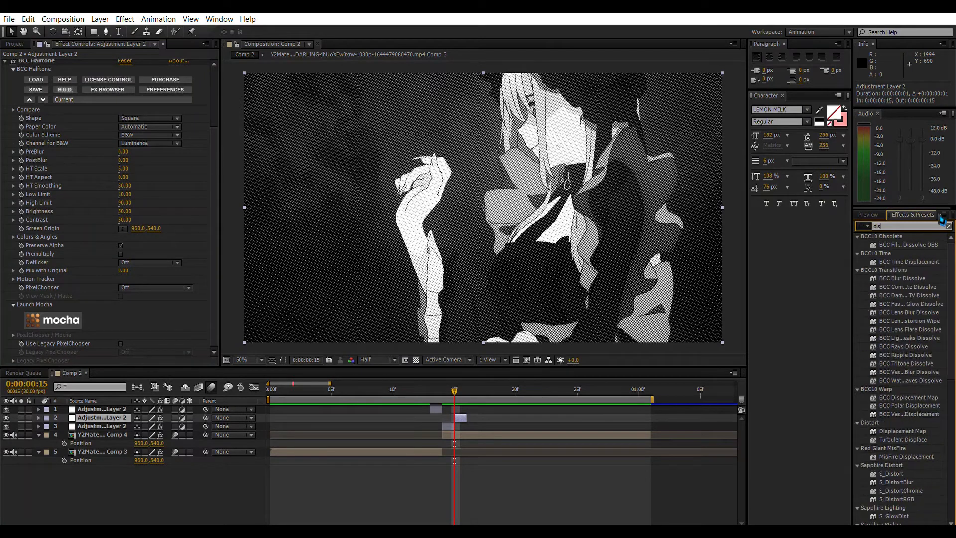
pyautogui.write('ma')
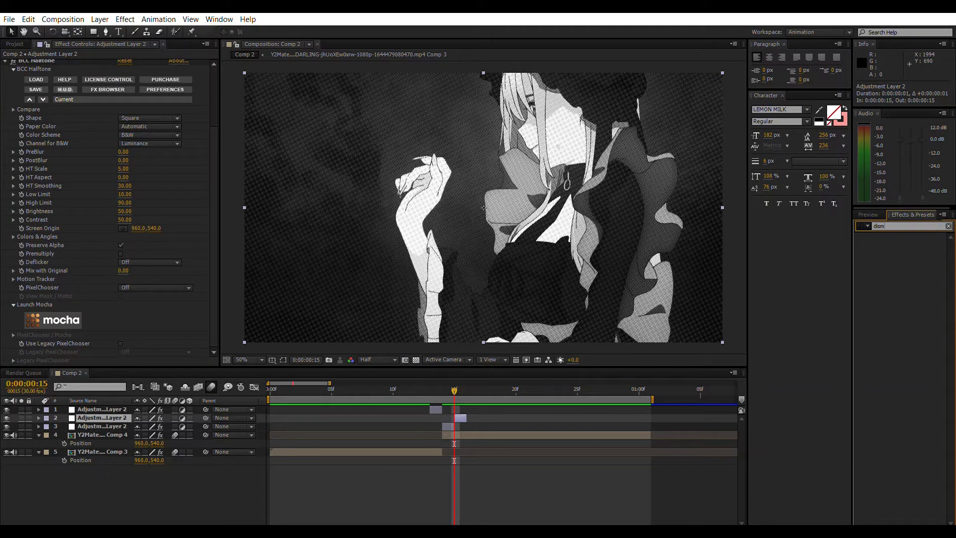
pyautogui.press('BackSpace')
pyautogui.write('pla')
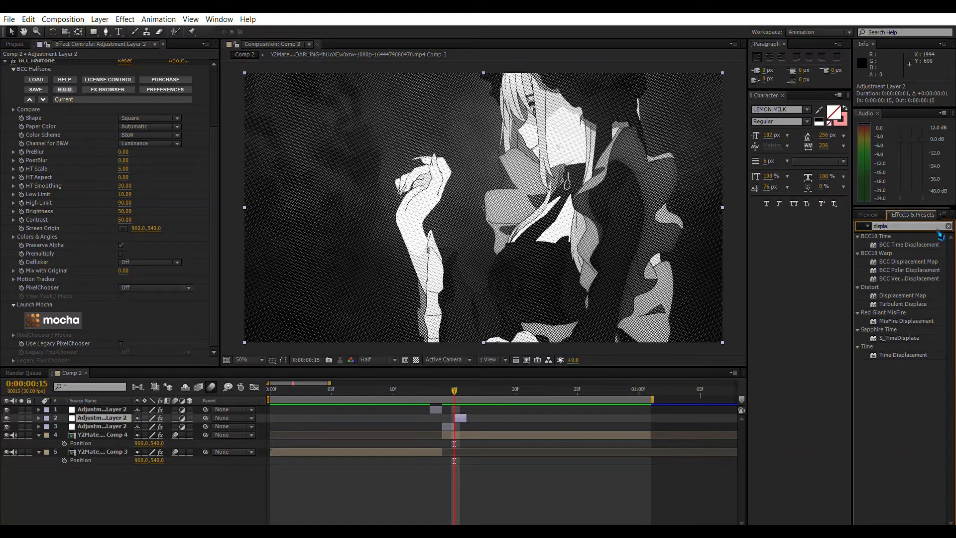
pyautogui.doubleClick(916, 354)
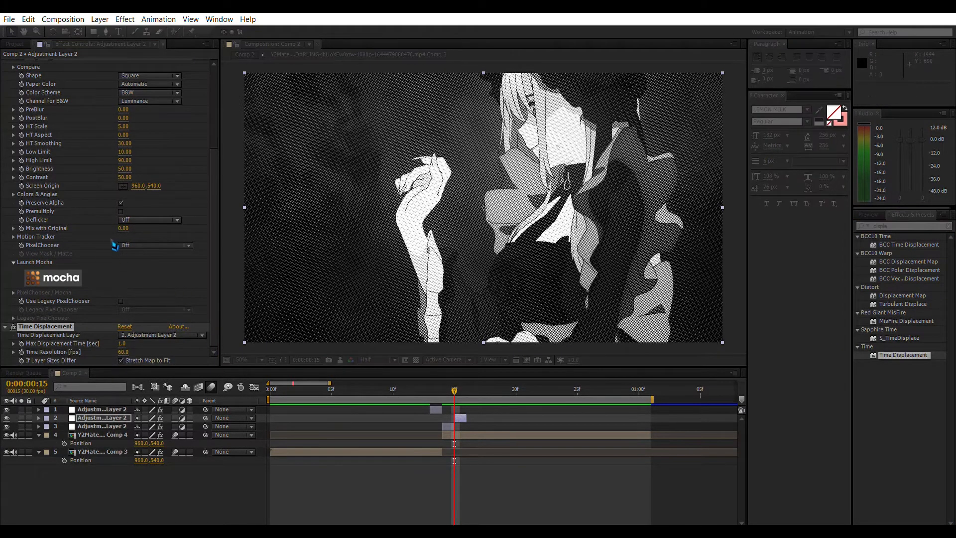
# Try a Max Displacement Time of 0.8 and a Time Resolution of 205 in Time Displacement, and delete the effect
pyautogui.click(123, 344)
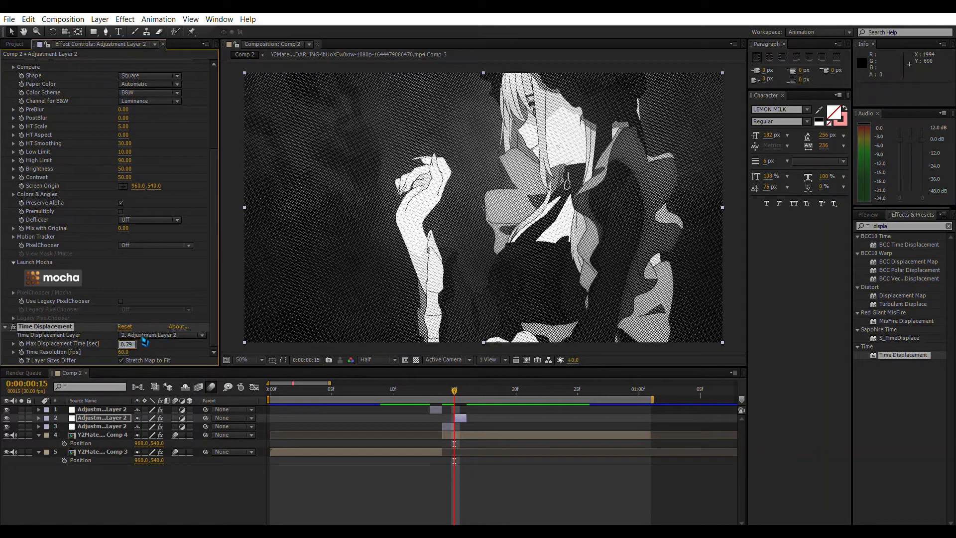
pyautogui.click(142, 340)
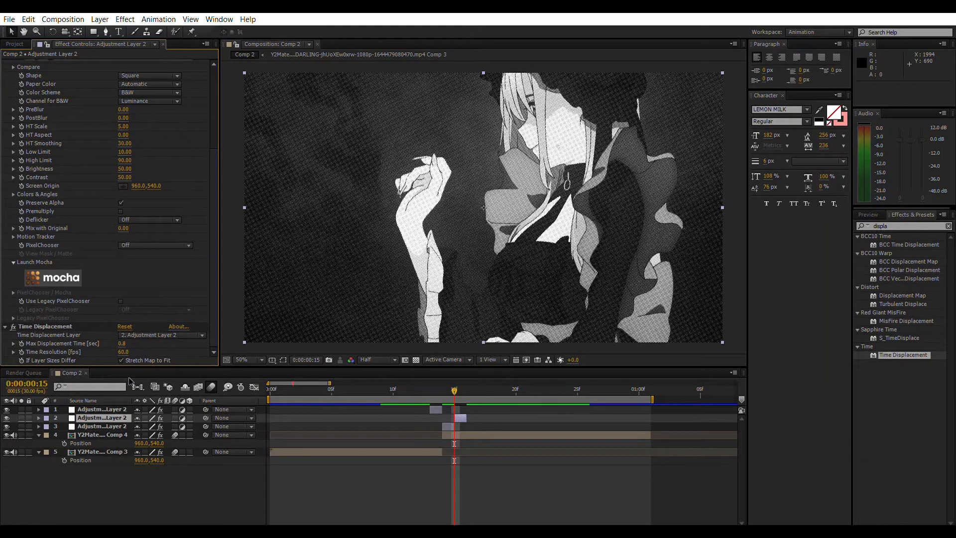
pyautogui.click(129, 341)
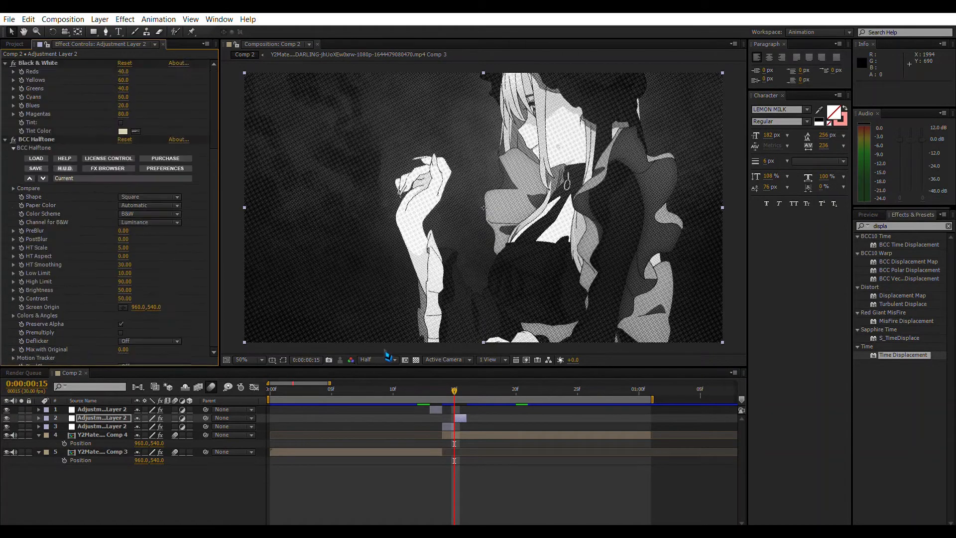
pyautogui.click(377, 488)
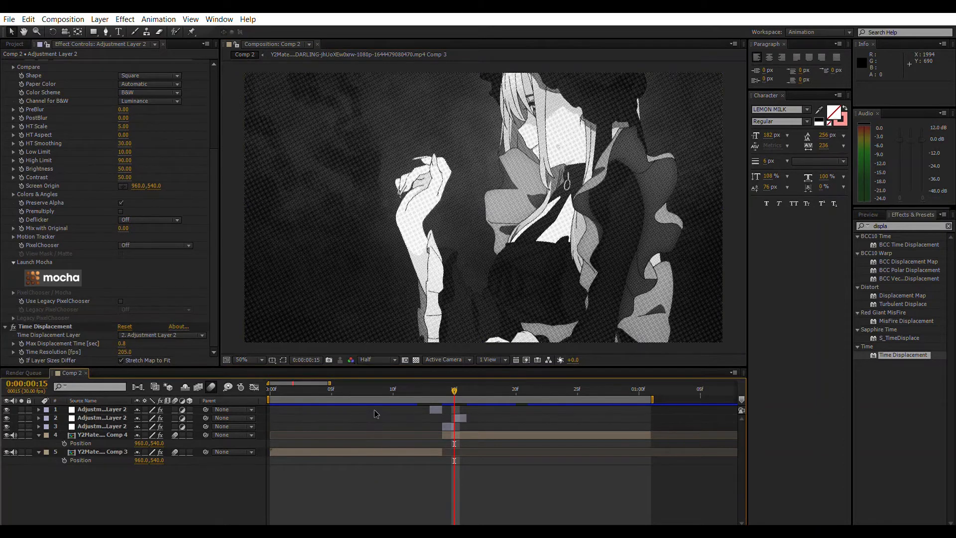
pyautogui.click(57, 326)
pyautogui.press('Delete')
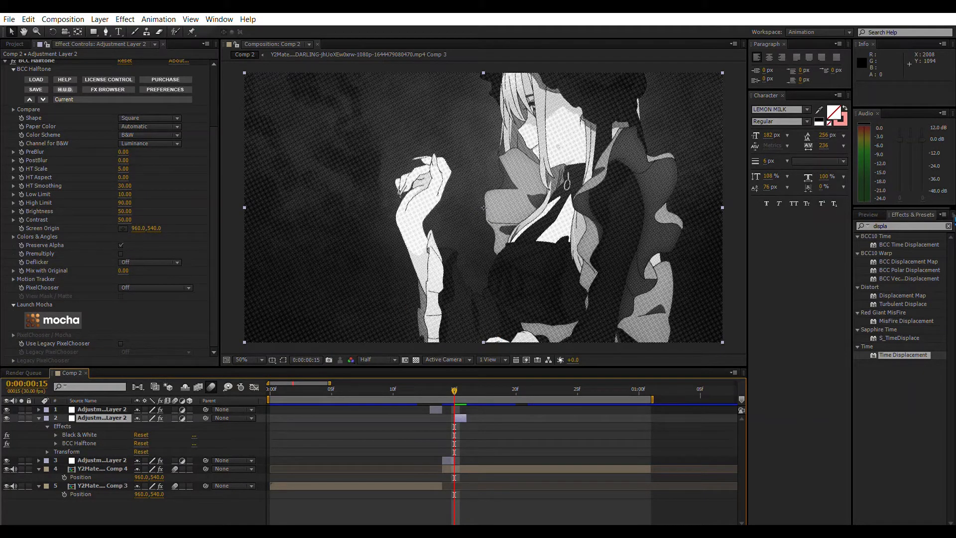
# Try a preset with Black & White and BCC Video Glitch on the frame 15 adjustment layer, and undo it
pyautogui.click(948, 225)
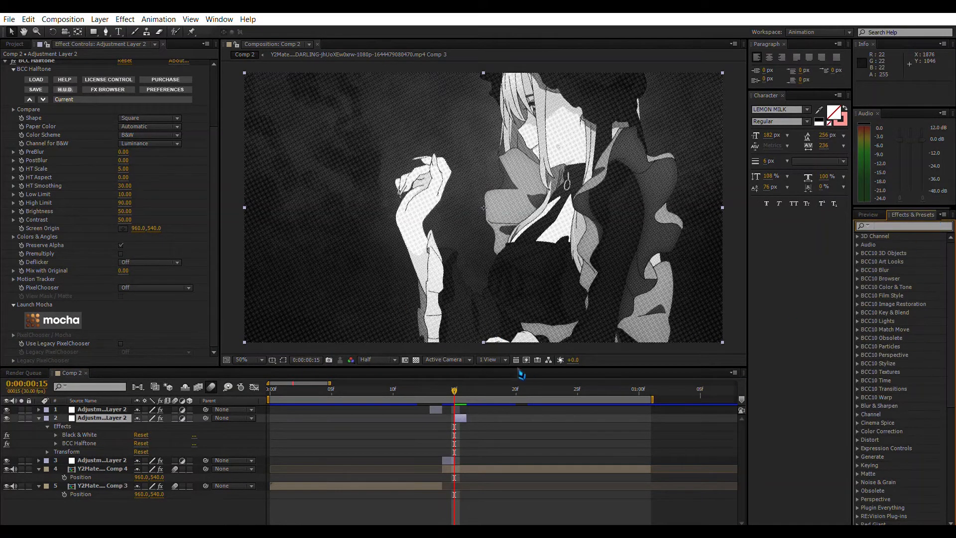
pyautogui.moveTo(439, 388)
pyautogui.mouseDown()
pyautogui.moveTo(393, 384)
pyautogui.moveTo(465, 384)
pyautogui.moveTo(436, 383)
pyautogui.moveTo(454, 387)
pyautogui.mouseUp()
pyautogui.press('space')
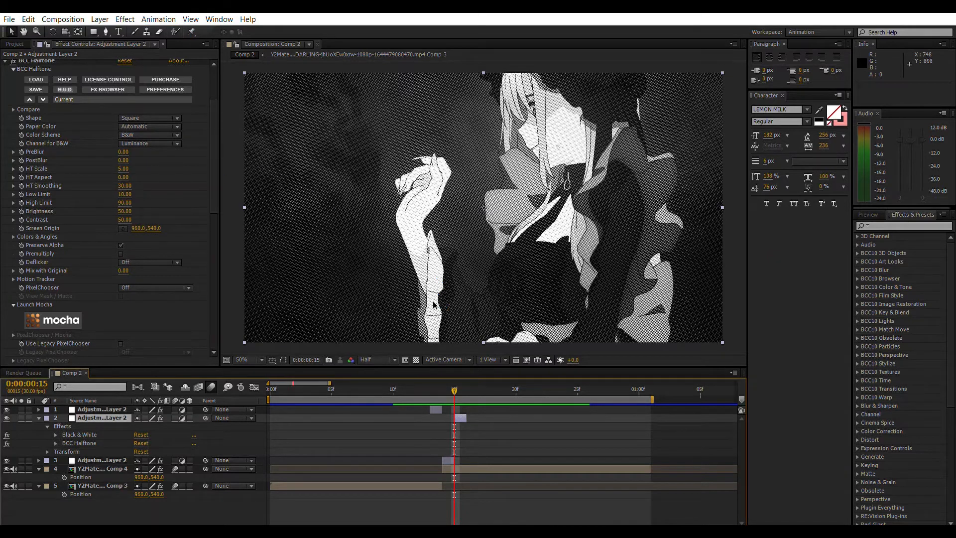
pyautogui.hotkey('ctrl', 'v')
pyautogui.scroll(10, 167, 199)
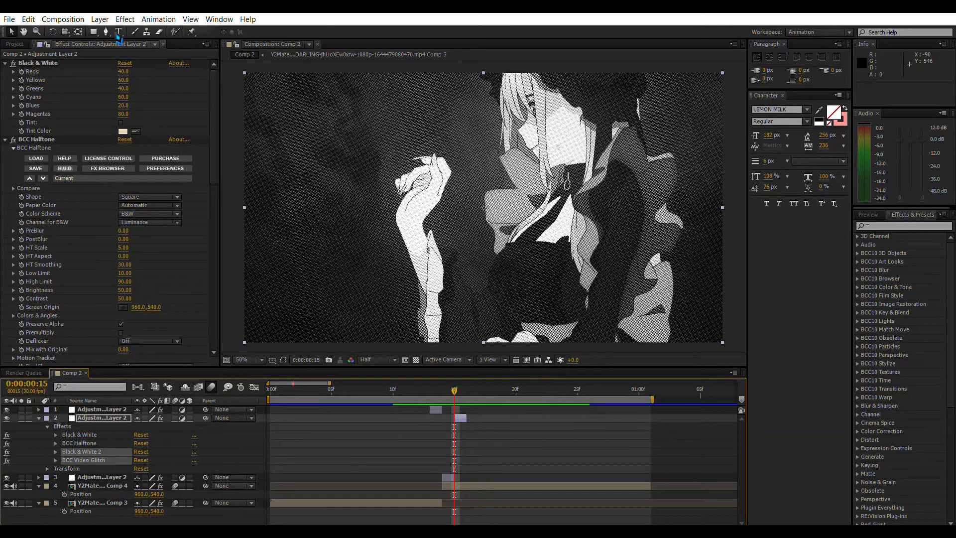
pyautogui.hotkey('ctrl', 'z')
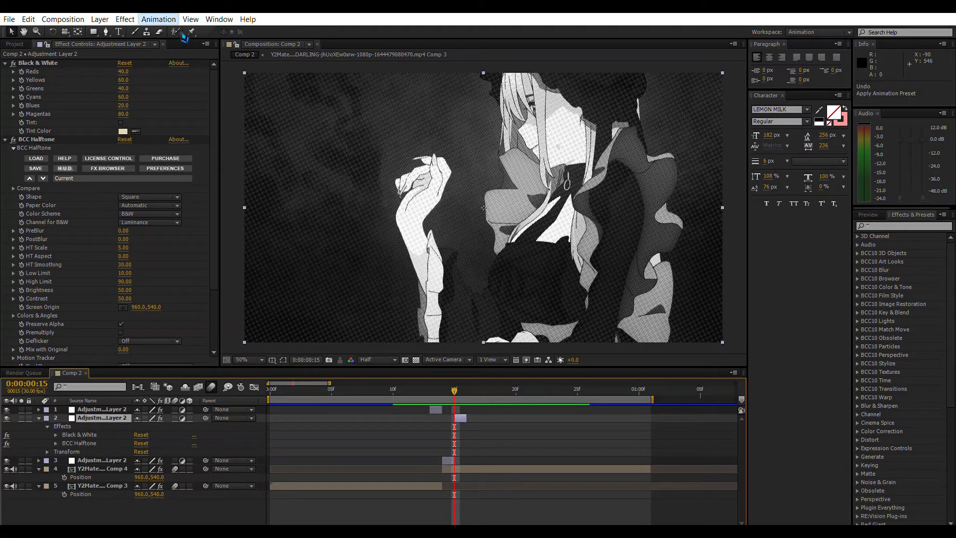
# Apply the preset with a pink-tinted Black & White and Curves to the frame 15 adjustment layer and check it against frame 13
pyautogui.doubleClick(194, 158)
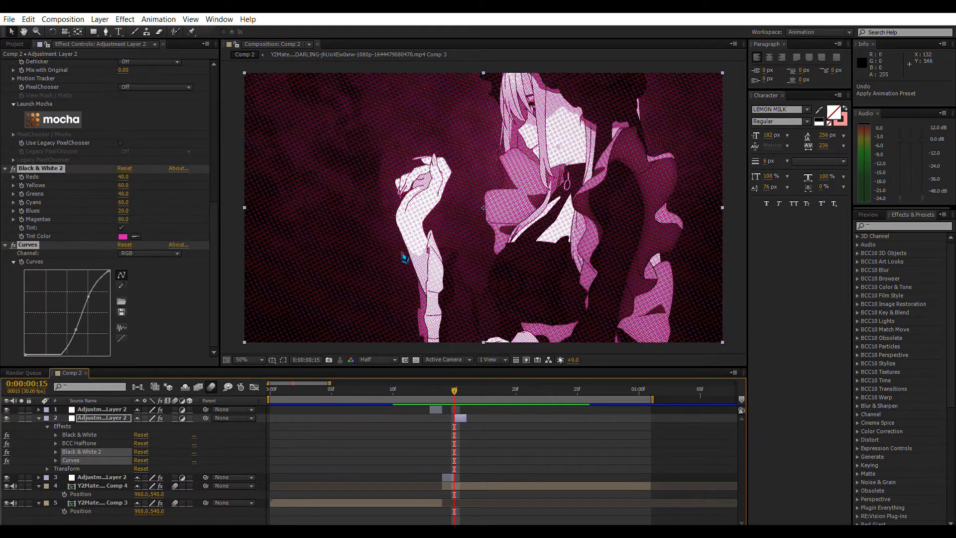
pyautogui.click(429, 390)
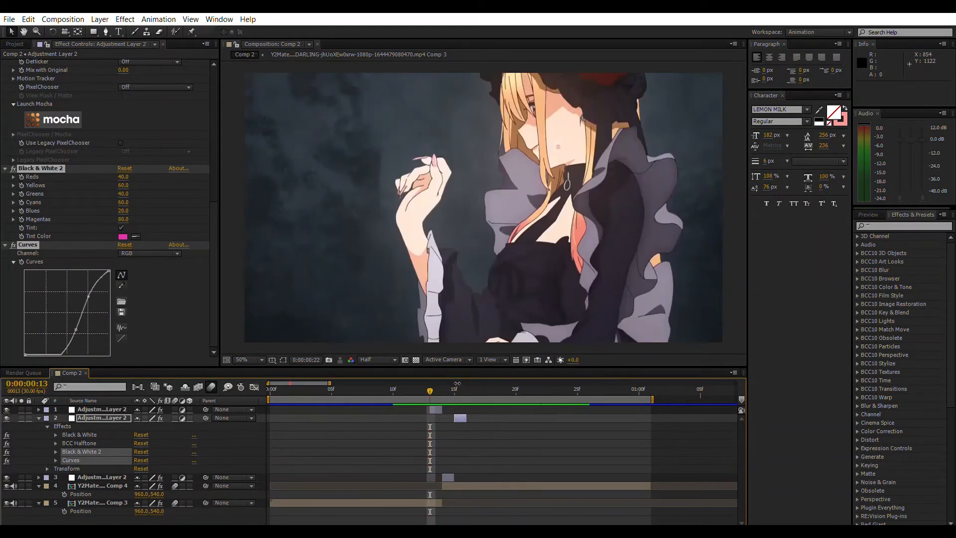
pyautogui.click(454, 386)
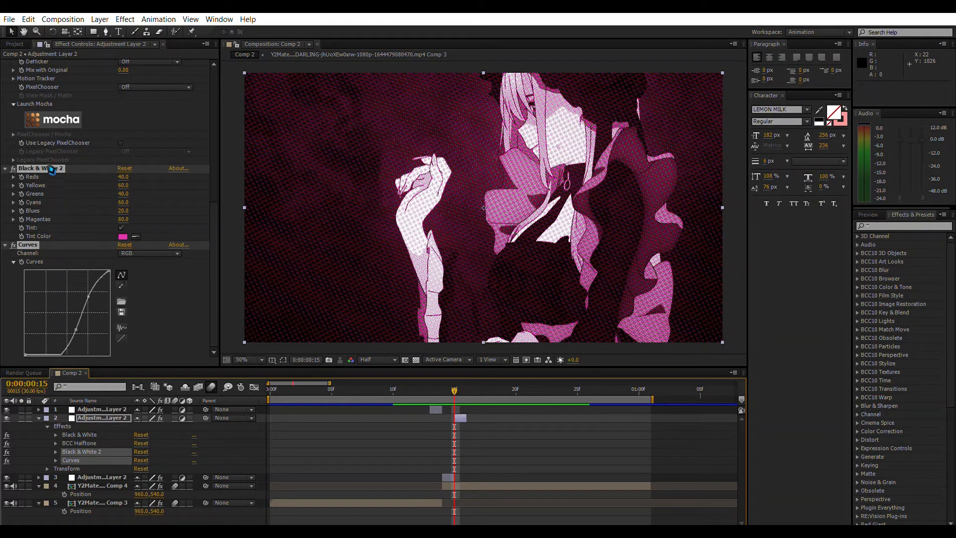
# Try removing the pink-tinted Black & White effect from the frame 15 adjustment layer, and undo the deletion
pyautogui.click(66, 163)
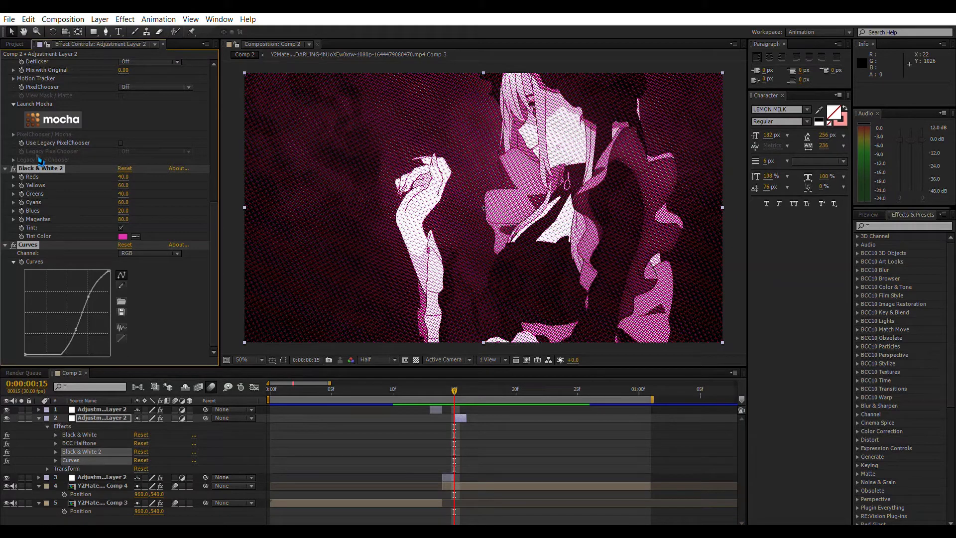
pyautogui.click(54, 201)
pyautogui.click(53, 166)
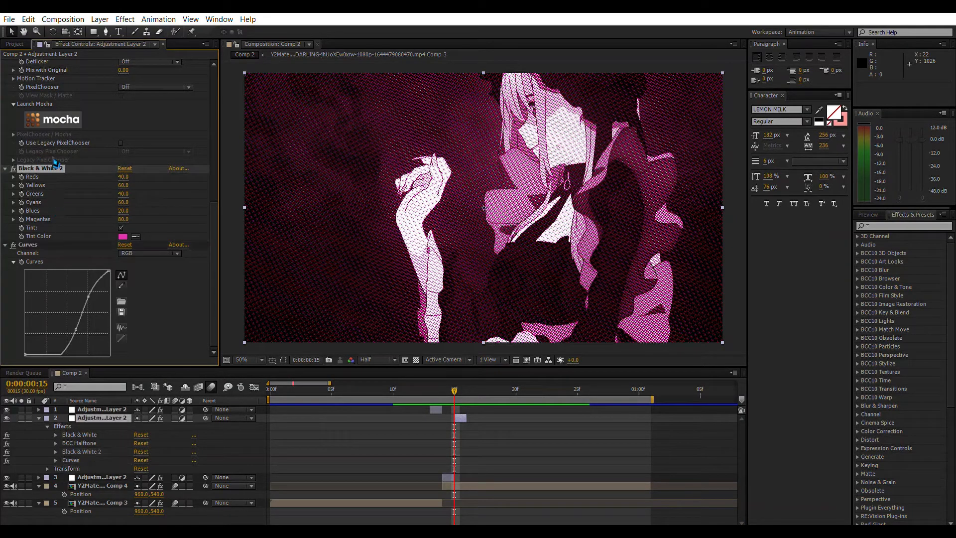
pyautogui.press('Delete')
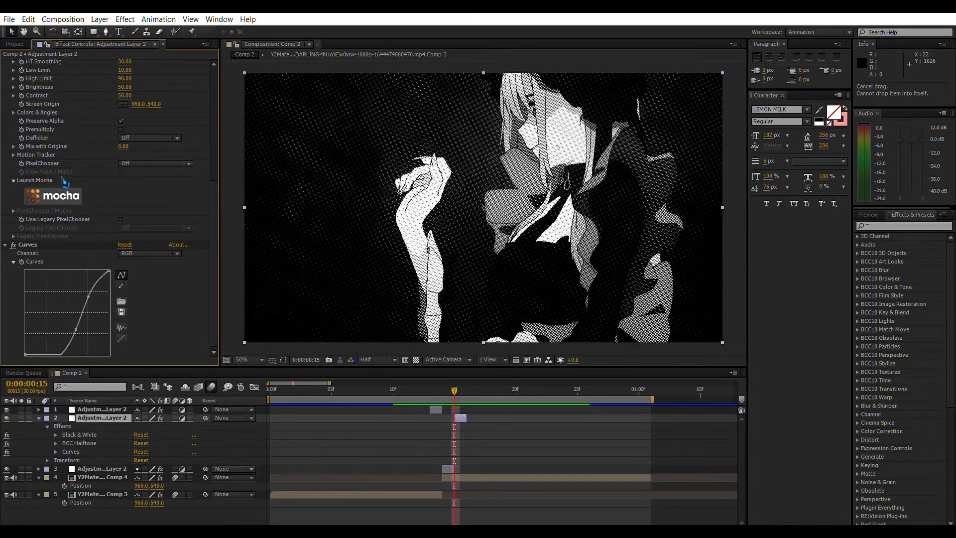
pyautogui.hotkey('ctrl', 'z')
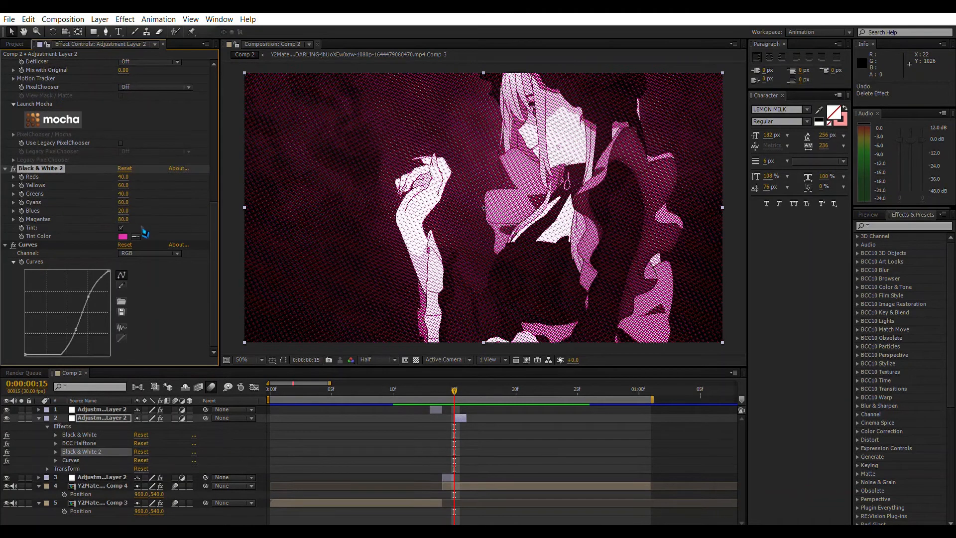
# Delete the original untinted Black & White effect above BCC Halftone on the frame 15 adjustment layer
pyautogui.scroll(5, 55, 120)
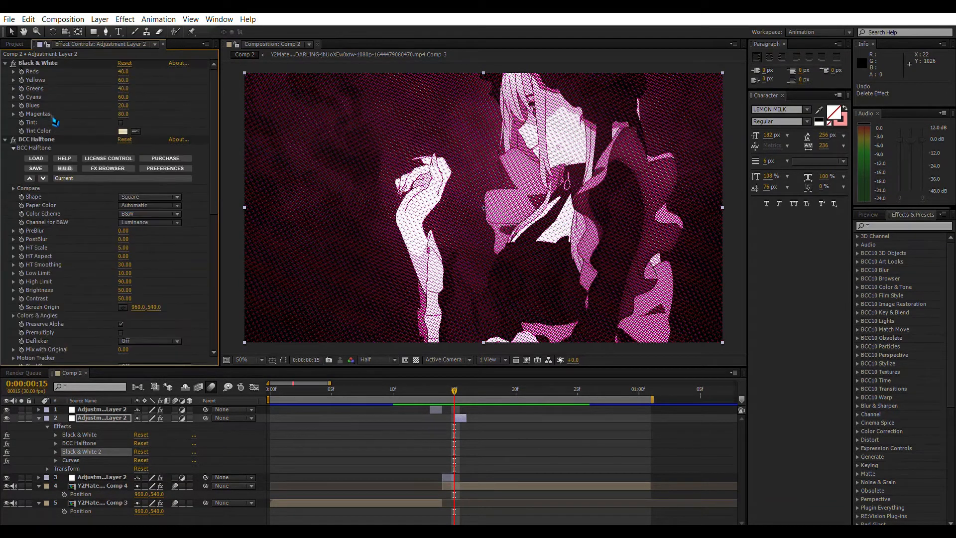
pyautogui.click(40, 63)
pyautogui.press('Delete')
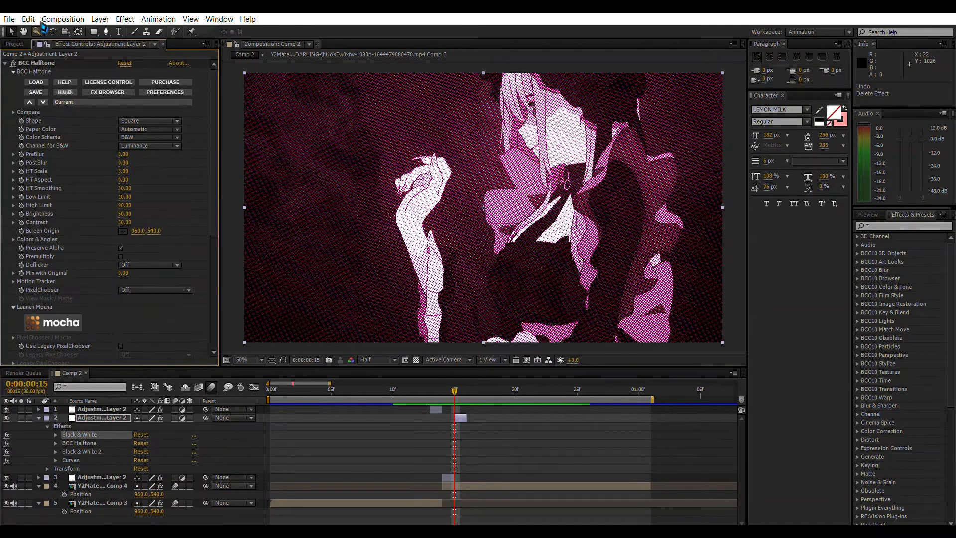
# Browse the effect categories and play back the composition to review the glitch frames around the cut
pyautogui.click(916, 225)
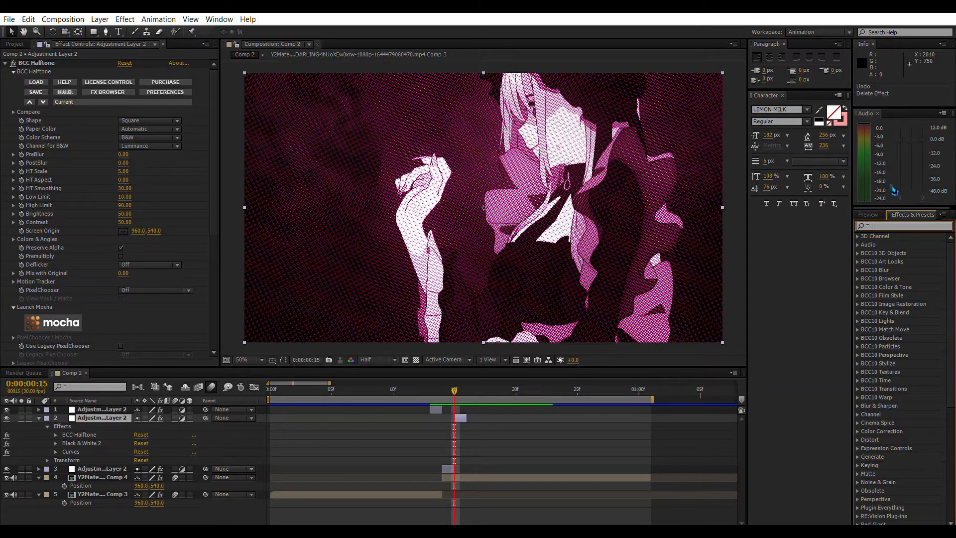
pyautogui.scroll(-8, 939, 373)
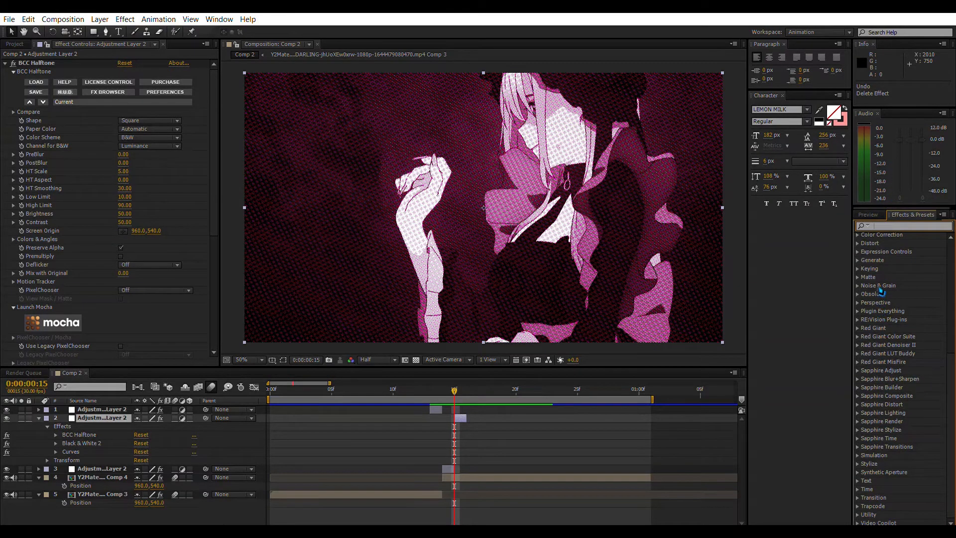
pyautogui.click(419, 390)
pyautogui.press('space')
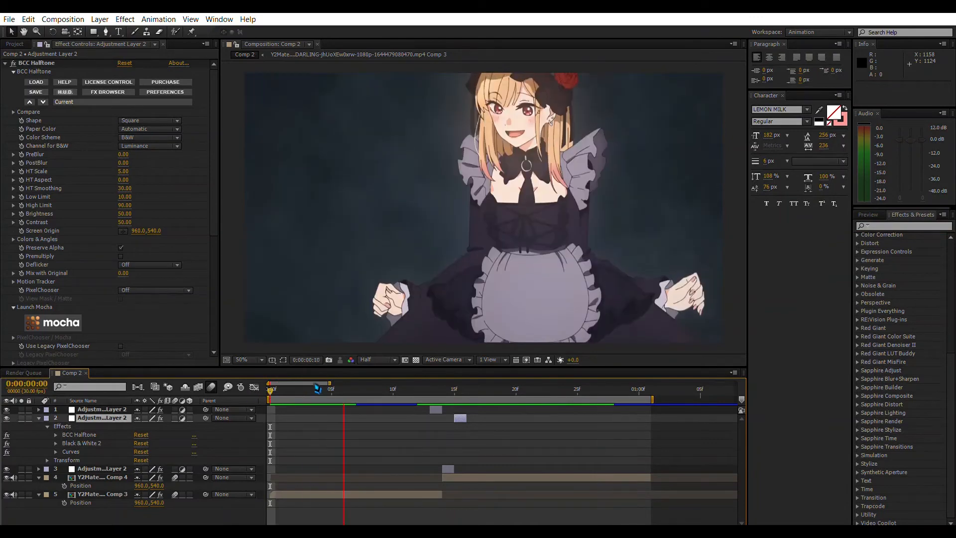
pyautogui.click(417, 396)
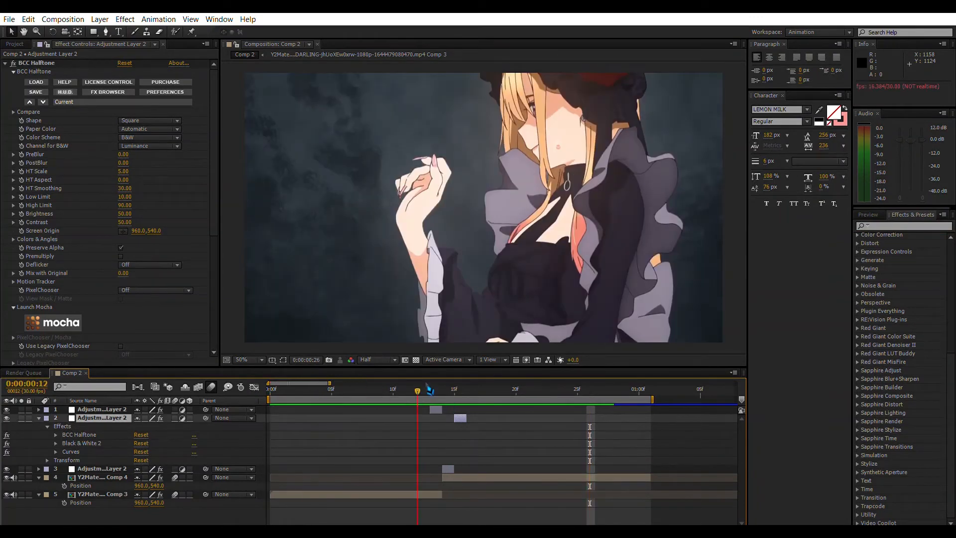
# Create a Position keyframe on the first clip (Comp 3) at frame 11 and move it to frame 8
pyautogui.click(401, 493)
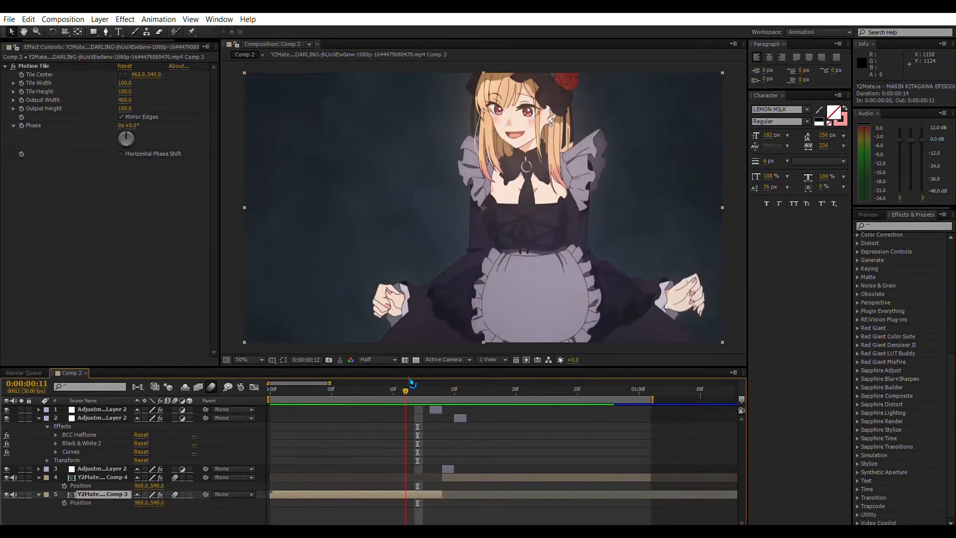
pyautogui.press('pageup')
pyautogui.press('p')
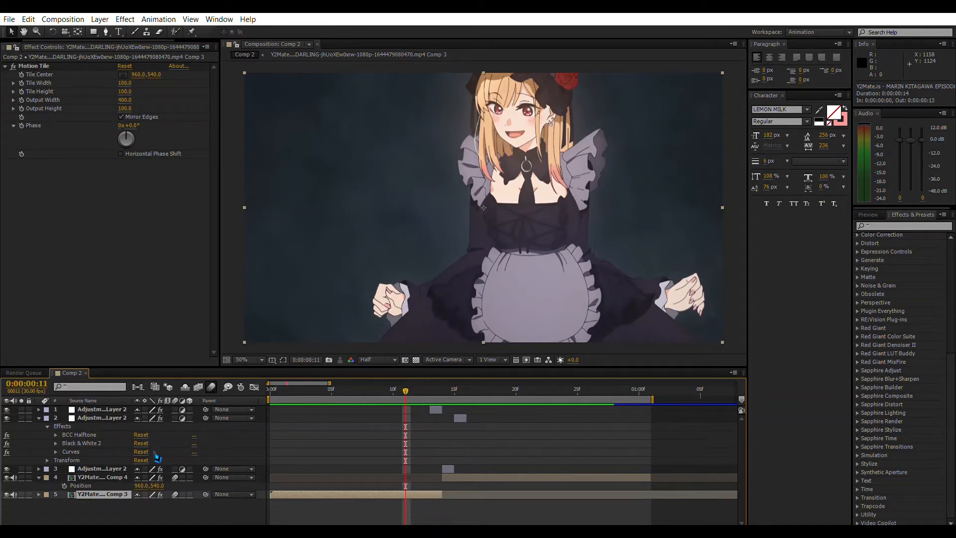
pyautogui.click(39, 494)
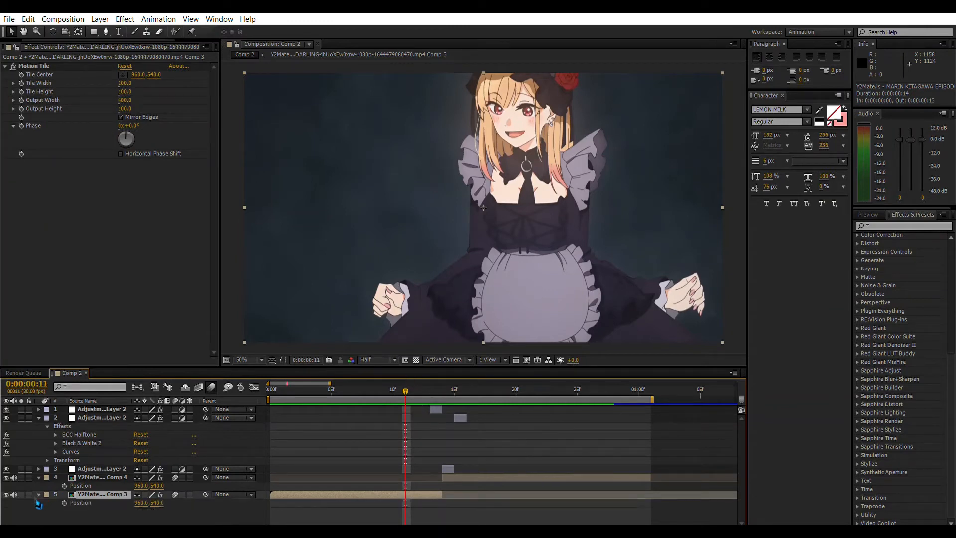
pyautogui.click(64, 503)
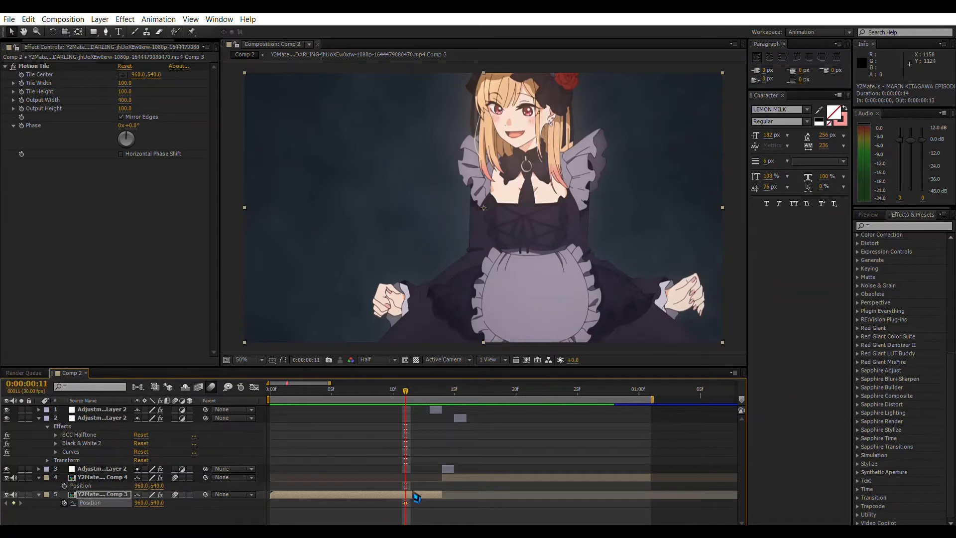
pyautogui.moveTo(414, 496); pyautogui.dragTo(373, 500)
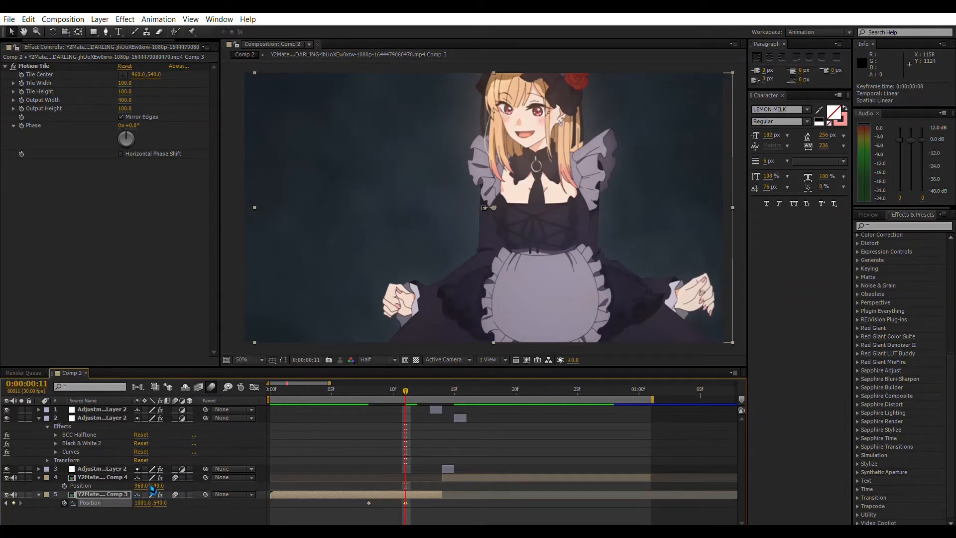
# Shift the first clip horizontally at frame 11, setting its Position to 17, 540
pyautogui.moveTo(148, 489); pyautogui.dragTo(36, 463)
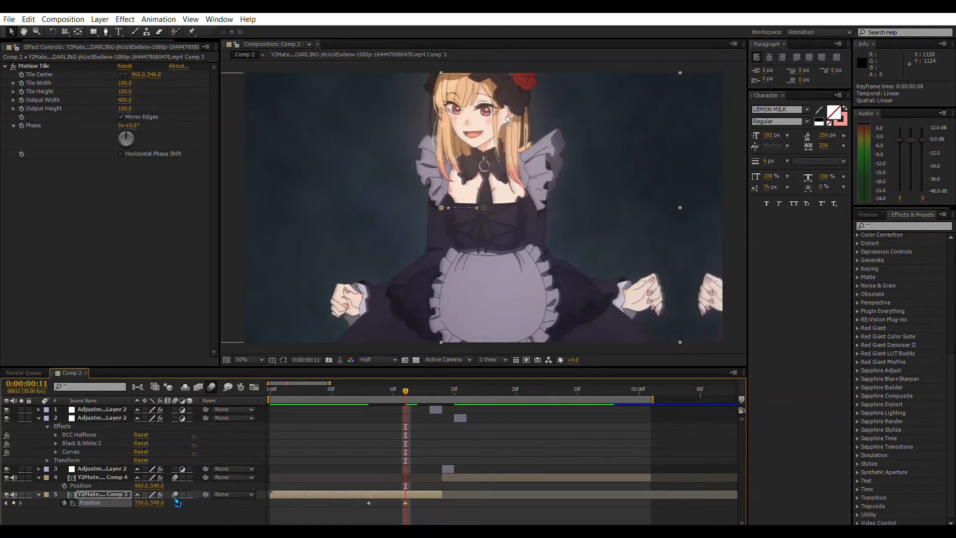
pyautogui.moveTo(143, 491); pyautogui.dragTo(107, 490)
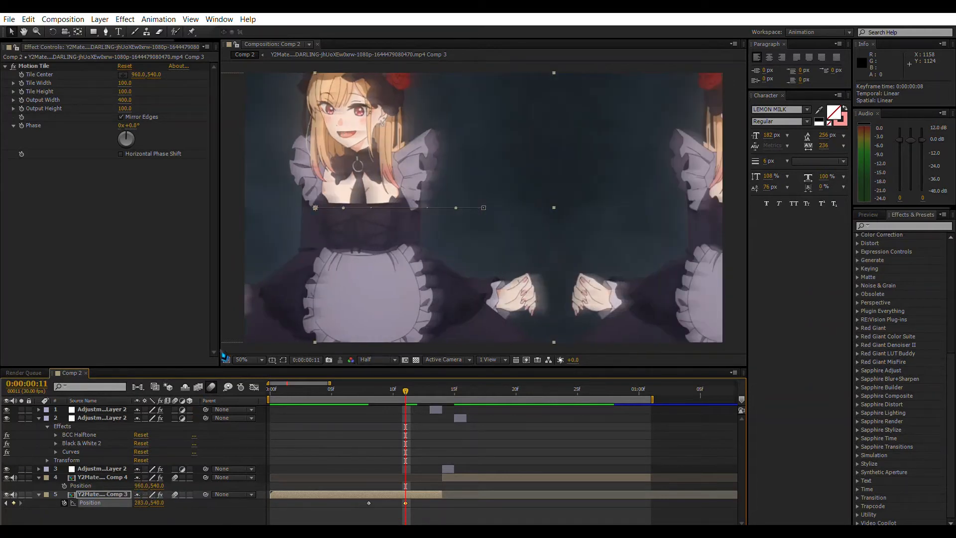
pyautogui.moveTo(133, 498); pyautogui.dragTo(97, 487)
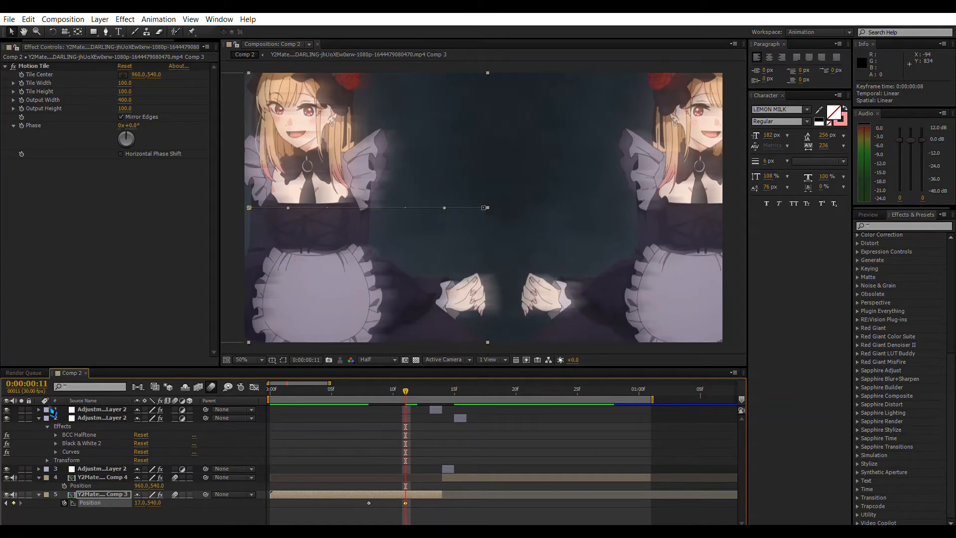
# Set the first clip's Position to 1, 540 at frame 11
pyautogui.moveTo(251, 198); pyautogui.dragTo(247, 200)
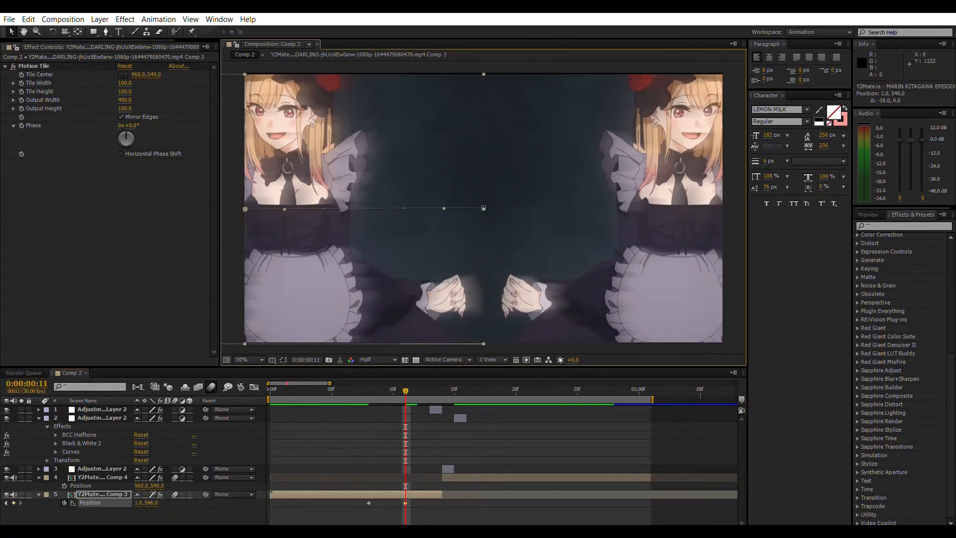
pyautogui.click(155, 503)
pyautogui.write('544')
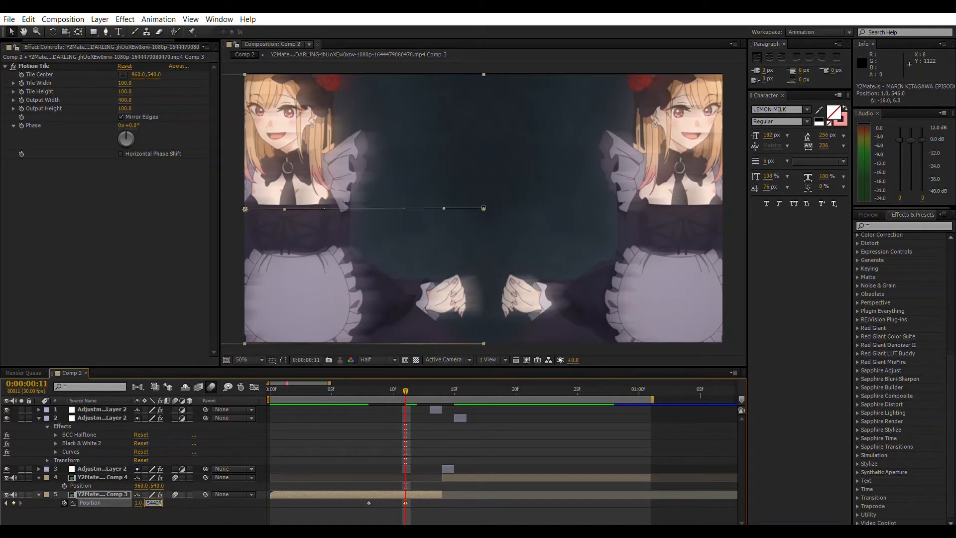
pyautogui.press('Return')
pyautogui.click(154, 503)
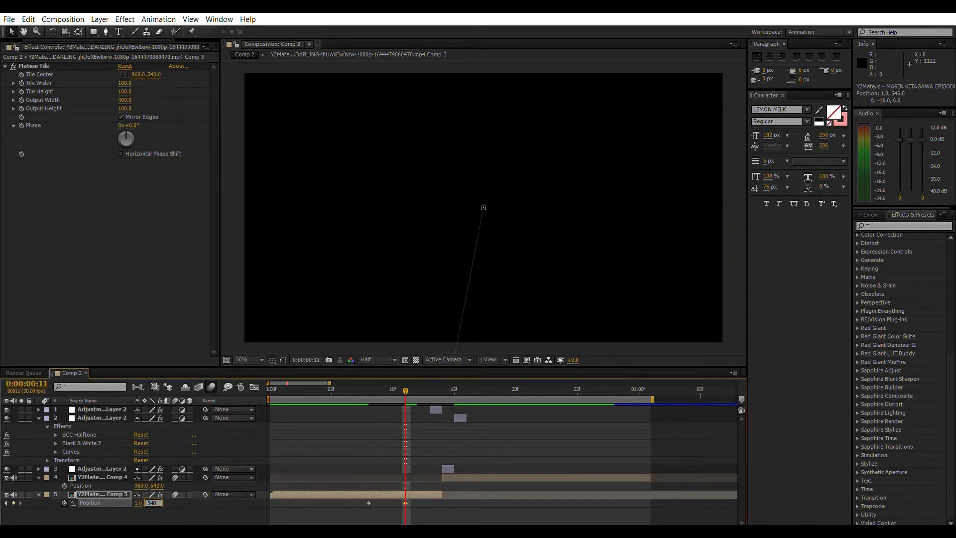
pyautogui.write('540')
pyautogui.press('Return')
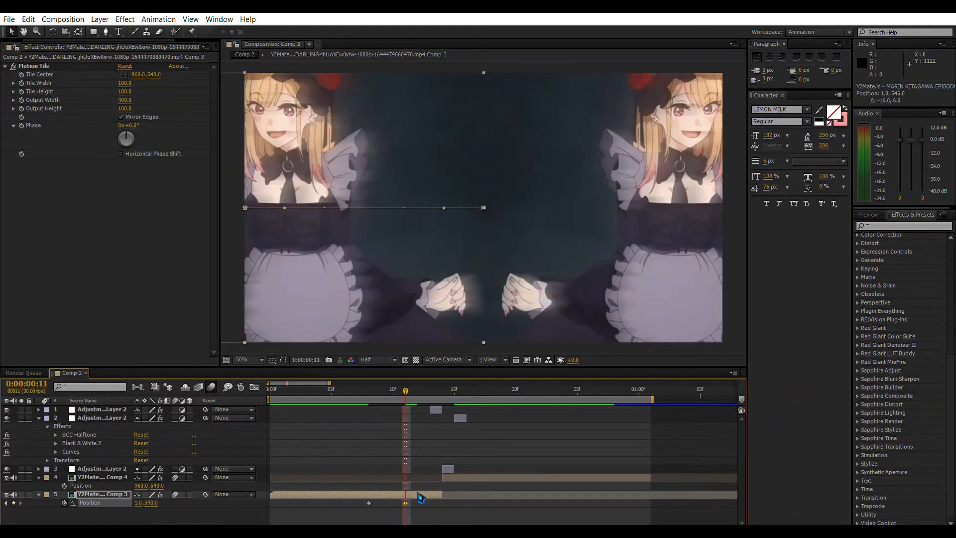
# Move the first clip's Position keyframes to frames 9 and 14, and ease them so the speed peaks sharply at the cut
pyautogui.moveTo(406, 502); pyautogui.dragTo(443, 503)
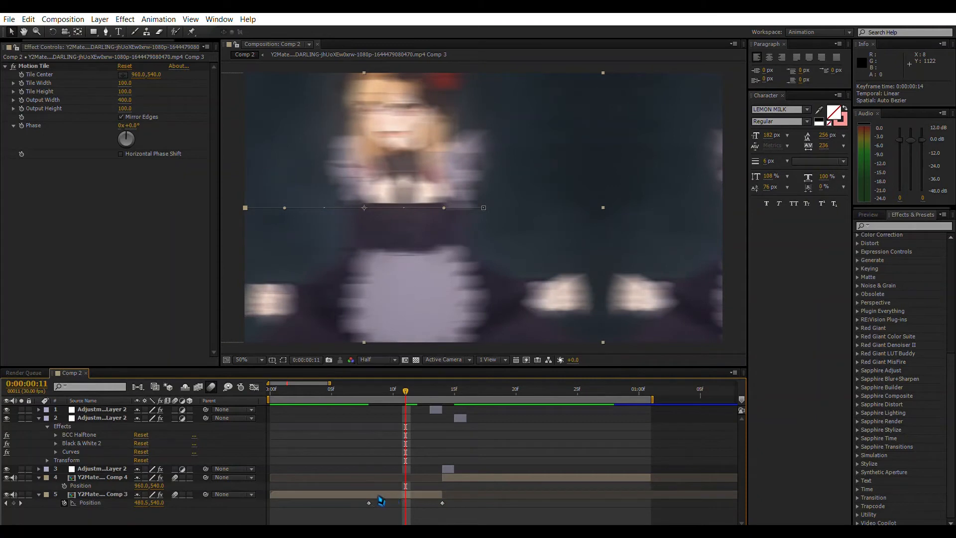
pyautogui.moveTo(369, 502); pyautogui.dragTo(381, 503)
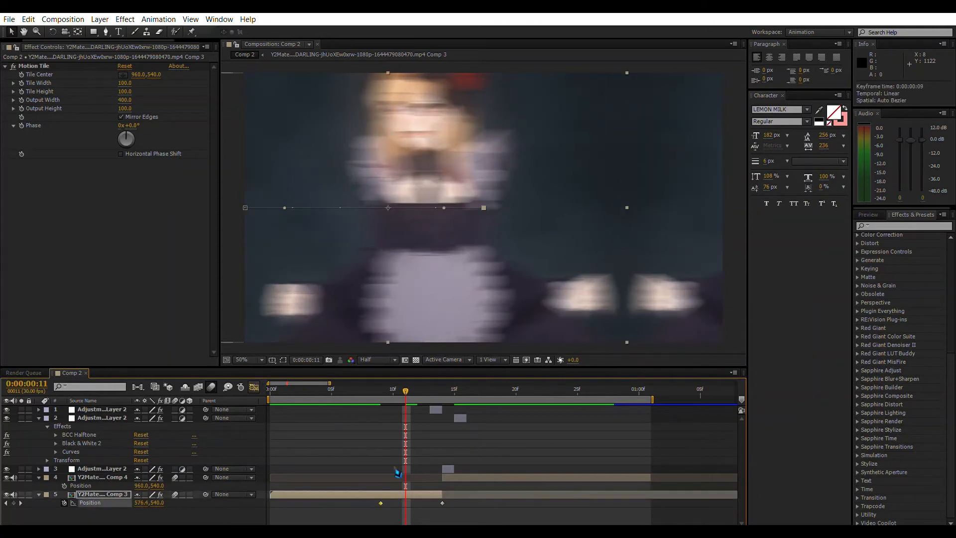
pyautogui.hotkey('shift', 'F3')
pyautogui.moveTo(377, 404); pyautogui.dragTo(488, 454)
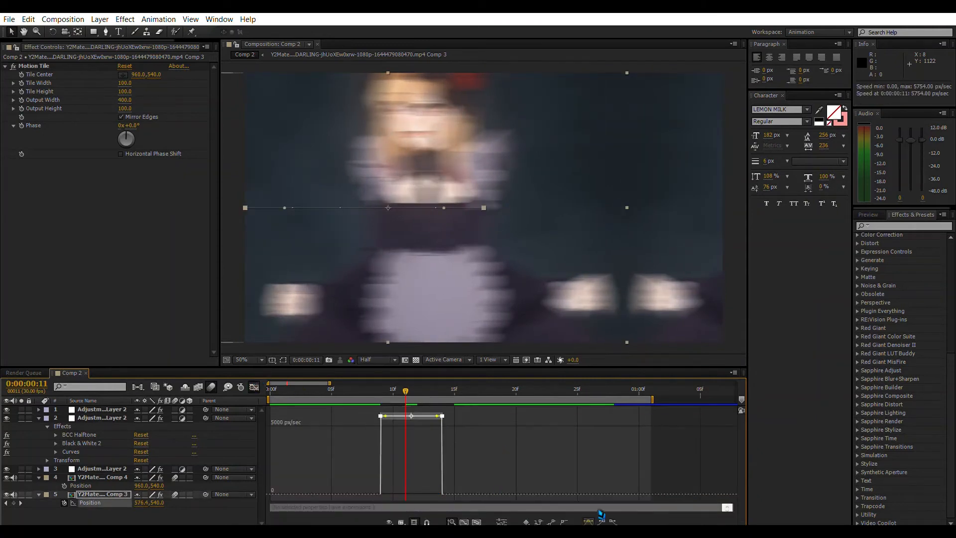
pyautogui.click(588, 522)
pyautogui.moveTo(391, 492); pyautogui.dragTo(432, 491)
pyautogui.click(254, 387)
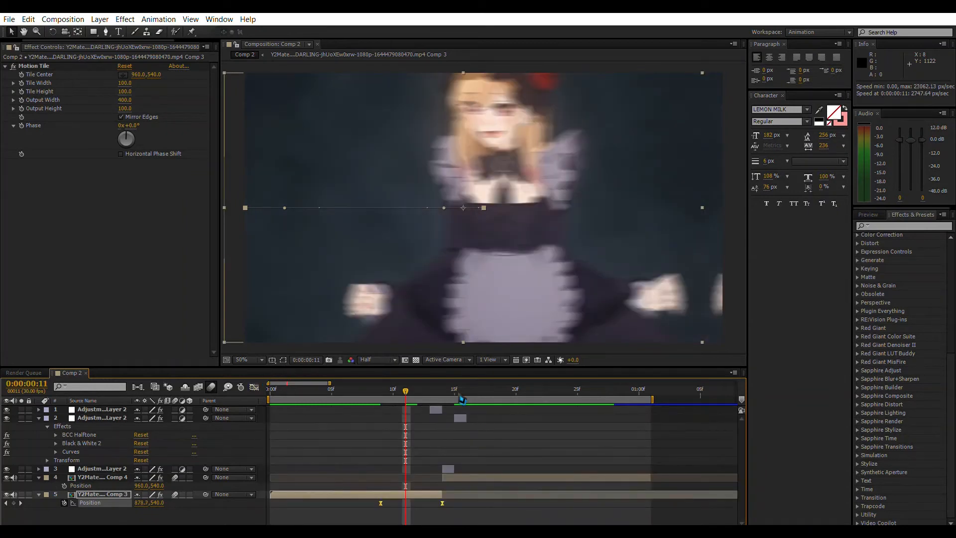
# Add a Position keyframe to the second clip (Comp 4) at frame 14, where it begins
pyautogui.click(460, 393)
pyautogui.press('pageup')
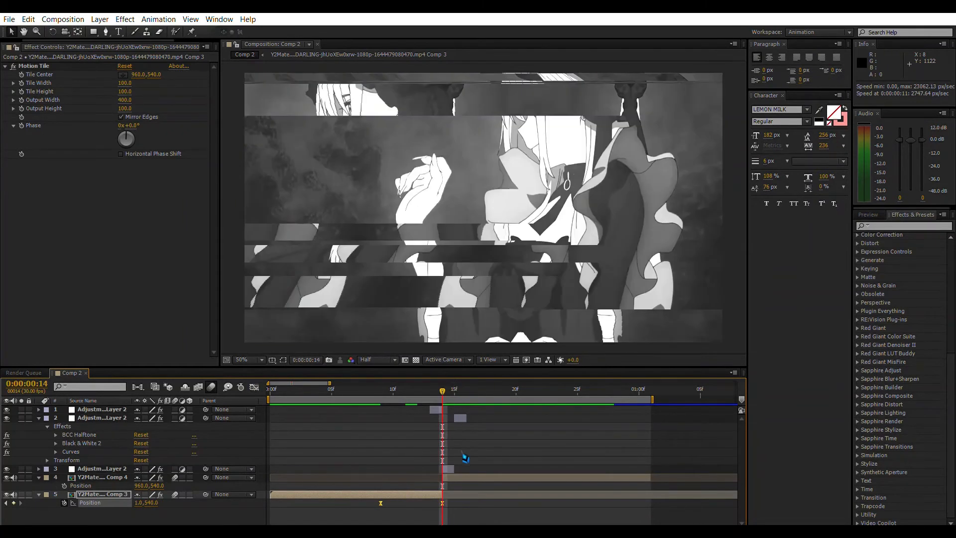
pyautogui.click(461, 476)
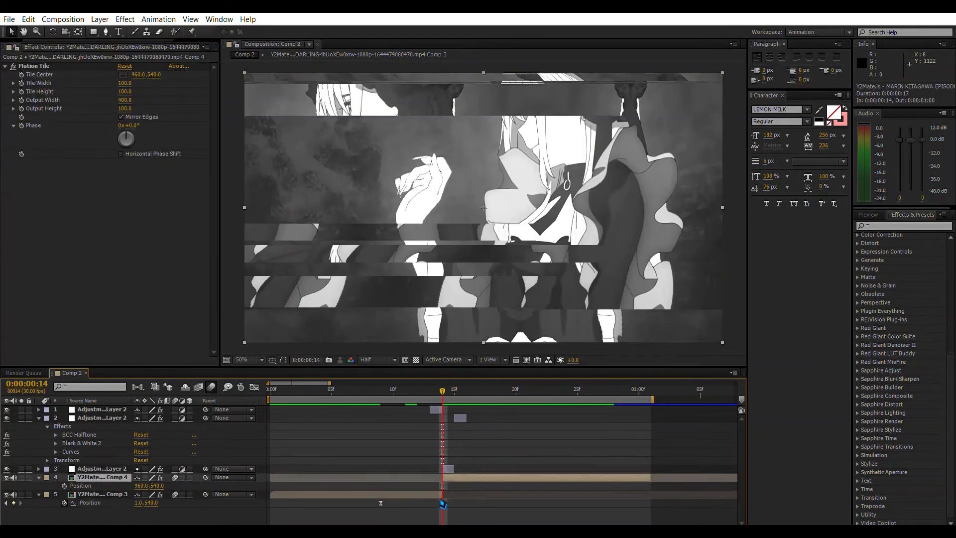
pyautogui.click(64, 486)
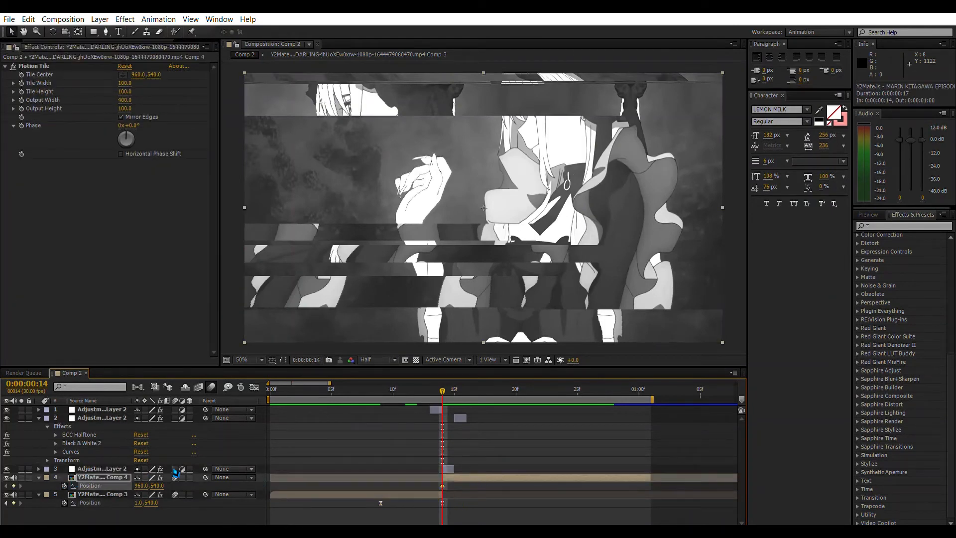
# Shift the second clip horizontally to a starting Position of 1916, 540, placing that keyframe back at frame 14
pyautogui.click(142, 486)
pyautogui.click(82, 193)
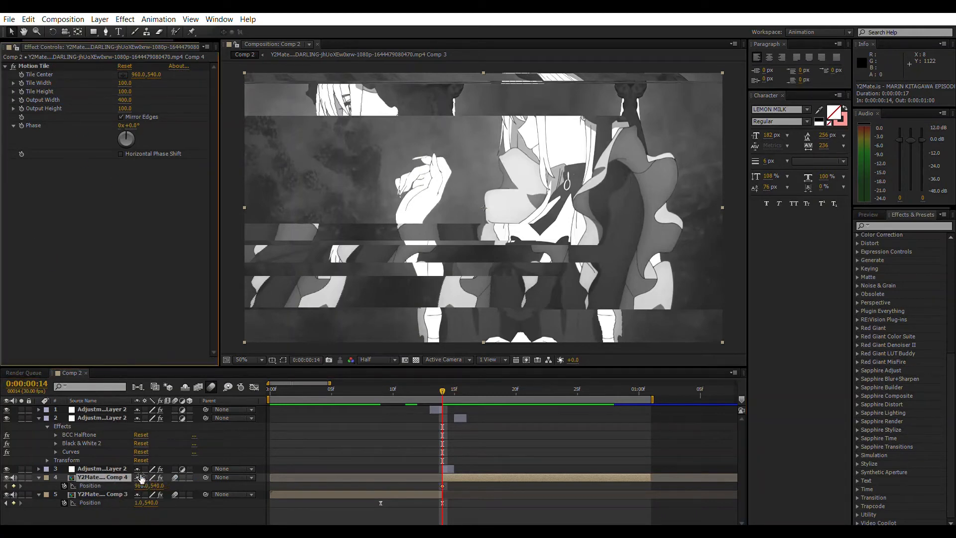
pyautogui.moveTo(141, 484); pyautogui.dragTo(171, 484)
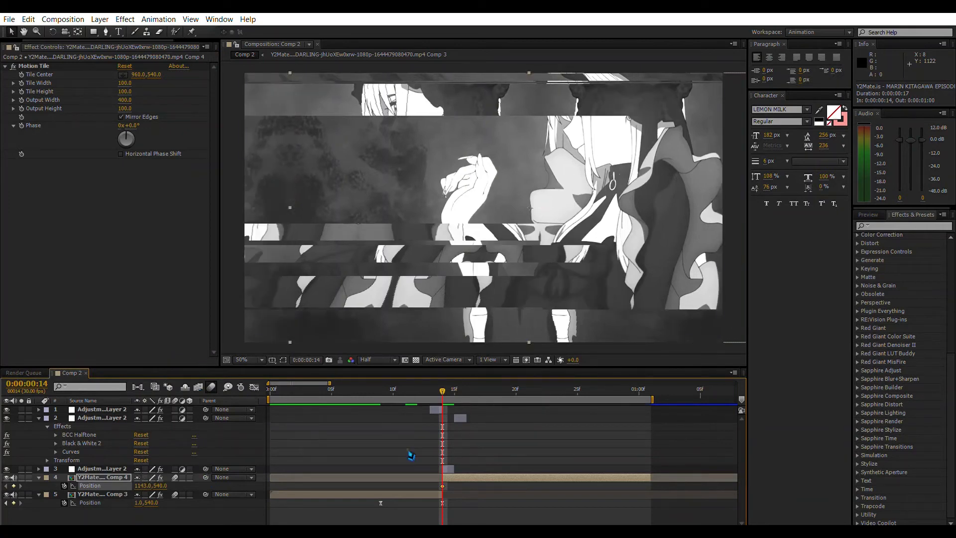
pyautogui.click(479, 389)
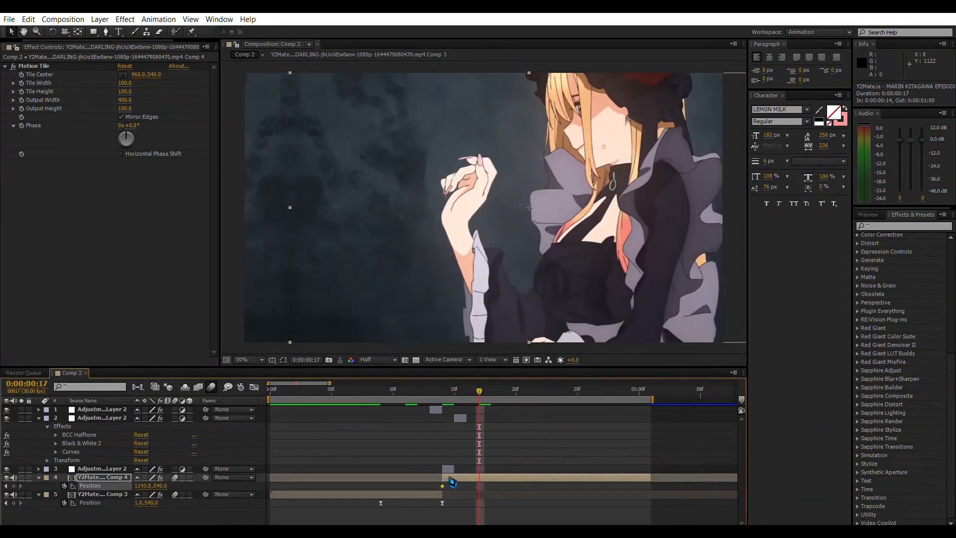
pyautogui.moveTo(442, 485); pyautogui.dragTo(479, 481)
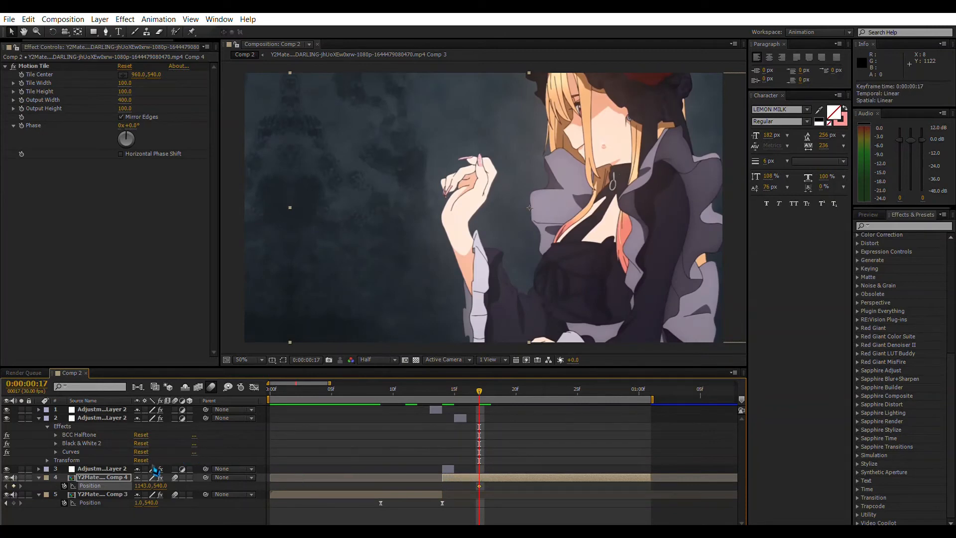
pyautogui.moveTo(219, 473); pyautogui.dragTo(345, 464)
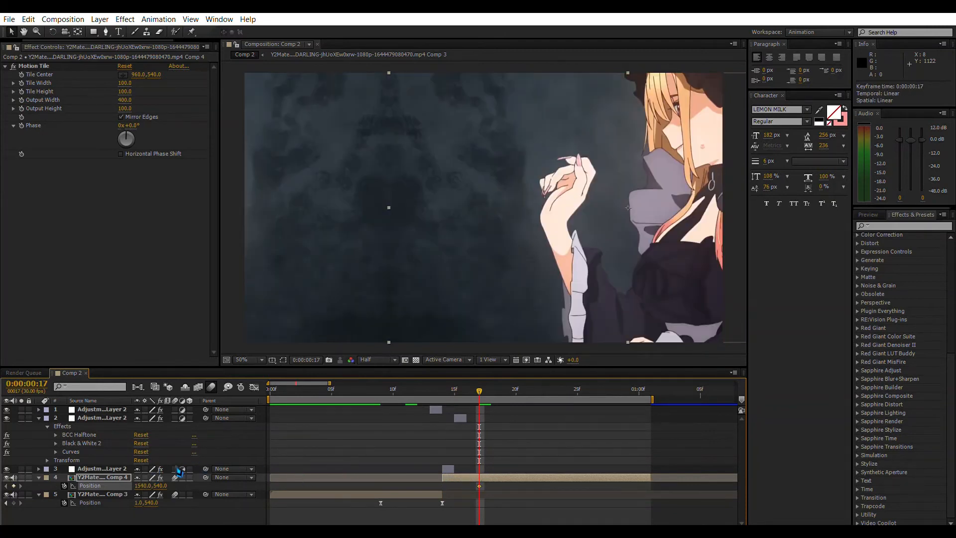
pyautogui.moveTo(129, 482); pyautogui.dragTo(154, 480)
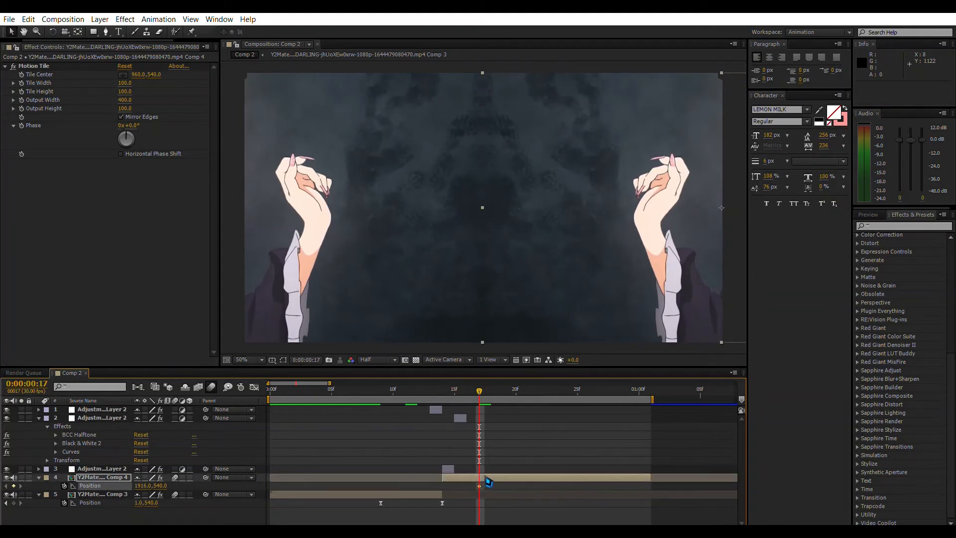
pyautogui.moveTo(485, 478); pyautogui.dragTo(459, 481)
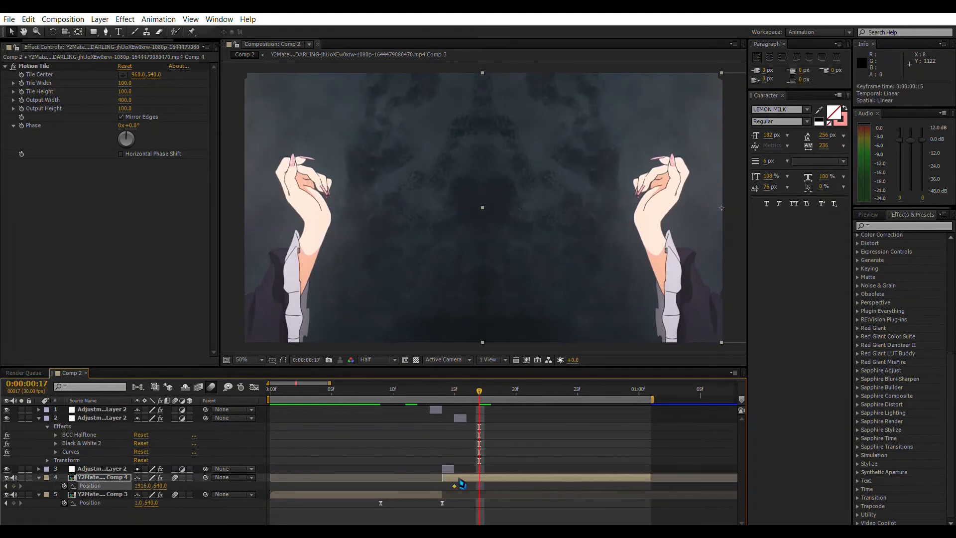
# Keyframe the second clip's Position at 960, 540 and place that keyframe at frame 19
pyautogui.click(150, 484)
pyautogui.press('Return')
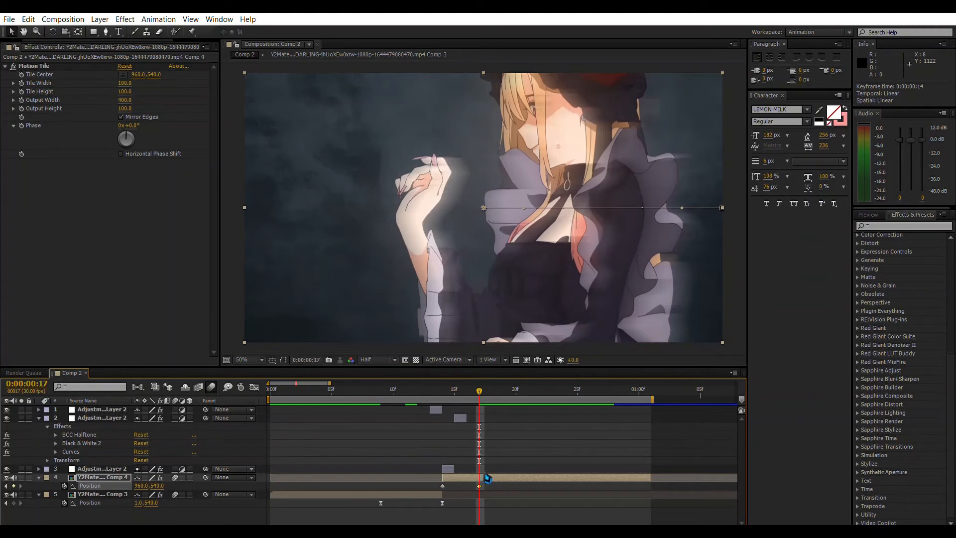
pyautogui.moveTo(486, 478); pyautogui.dragTo(423, 405)
# Easy-ease the second clip's Position keyframes and shape the speed graph to peak at the start and slow down gradually
pyautogui.click(254, 387)
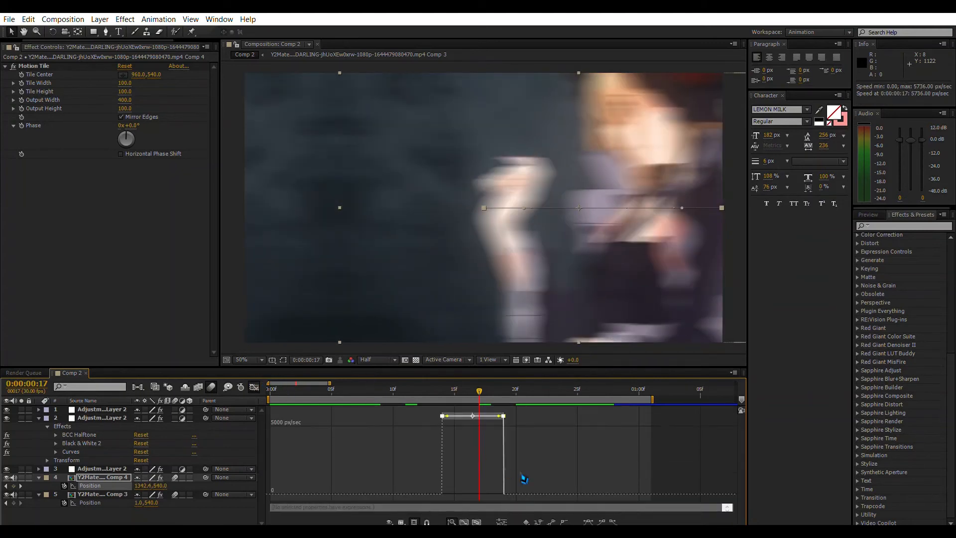
pyautogui.click(588, 521)
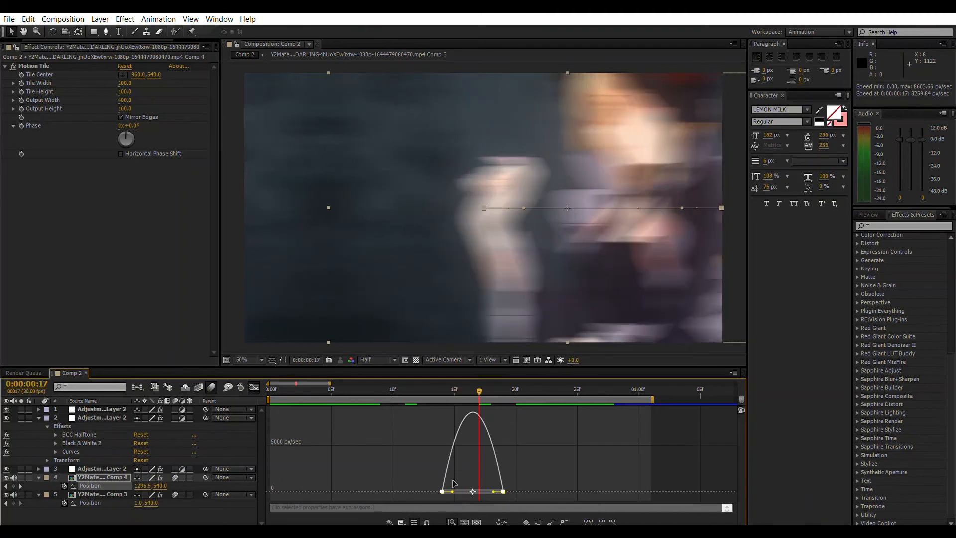
pyautogui.moveTo(452, 491); pyautogui.dragTo(472, 493)
# Play back the composition to review the eased slide from the first clip into the second
pyautogui.click(417, 390)
pyautogui.click(357, 388)
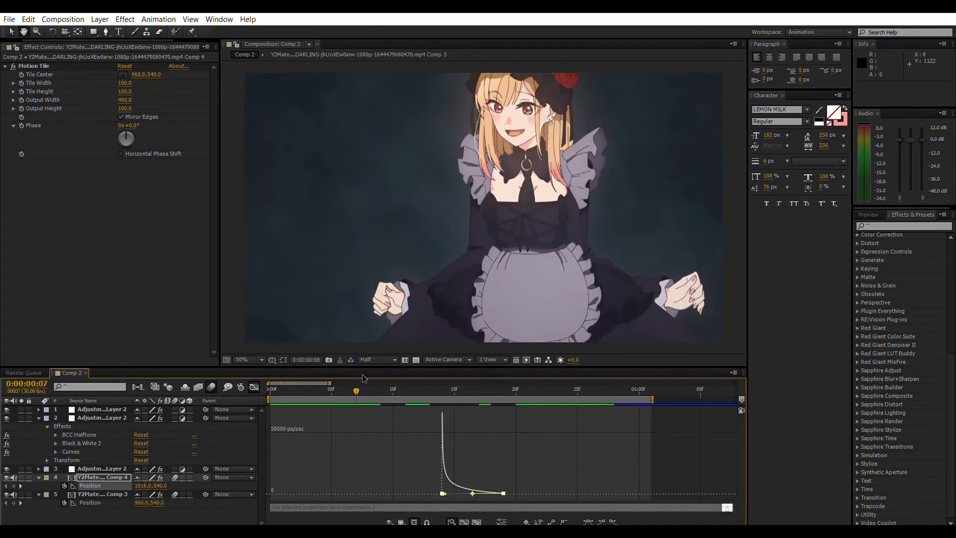
pyautogui.press('space')
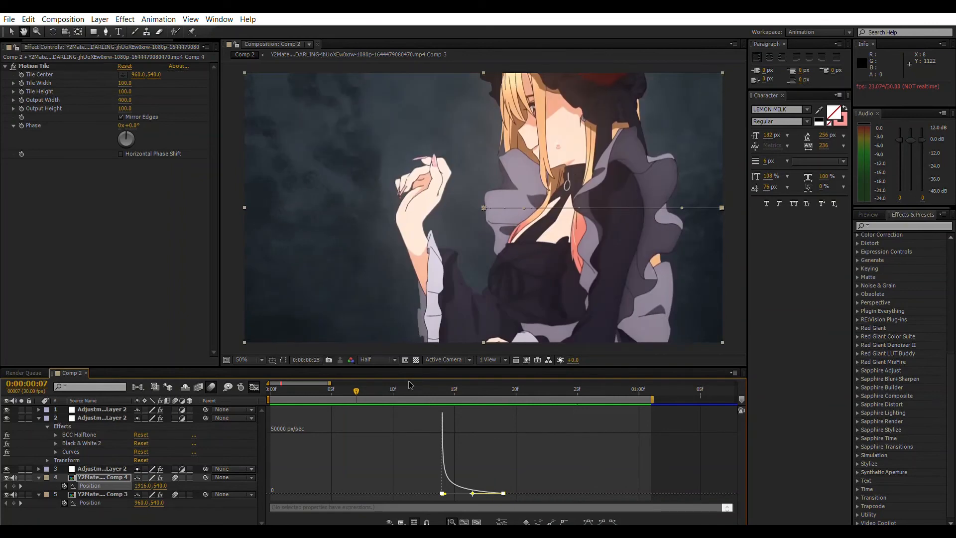
pyautogui.press('space')
pyautogui.click(254, 387)
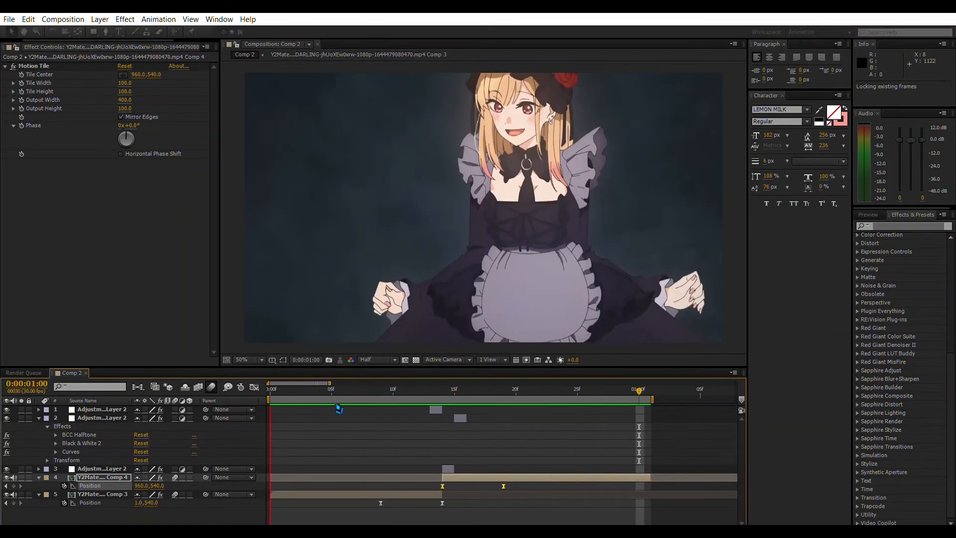
pyautogui.press('space')
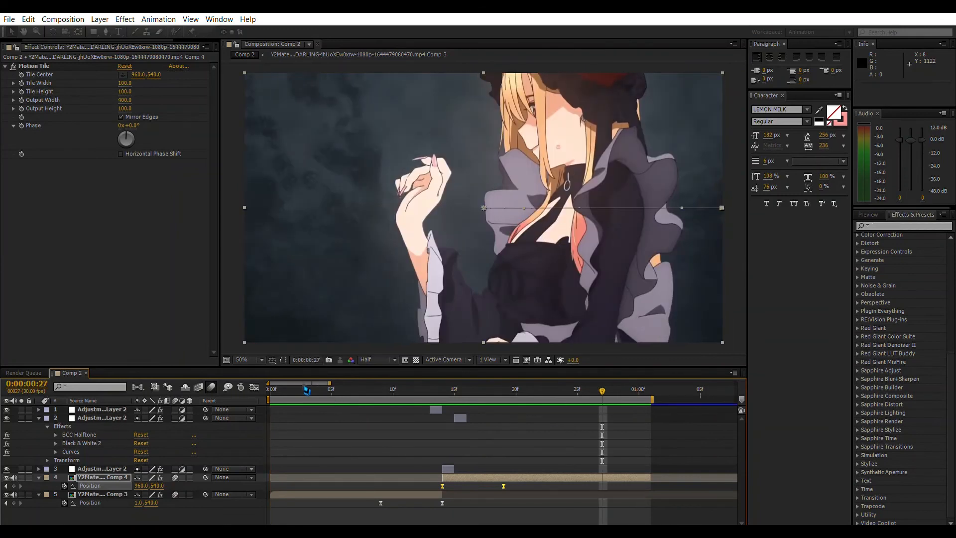
# Add a Scale keyframe to the first clip (Comp 3) at frame 0 and set it to 300%
pyautogui.moveTo(278, 391); pyautogui.dragTo(239, 409)
pyautogui.click(62, 495)
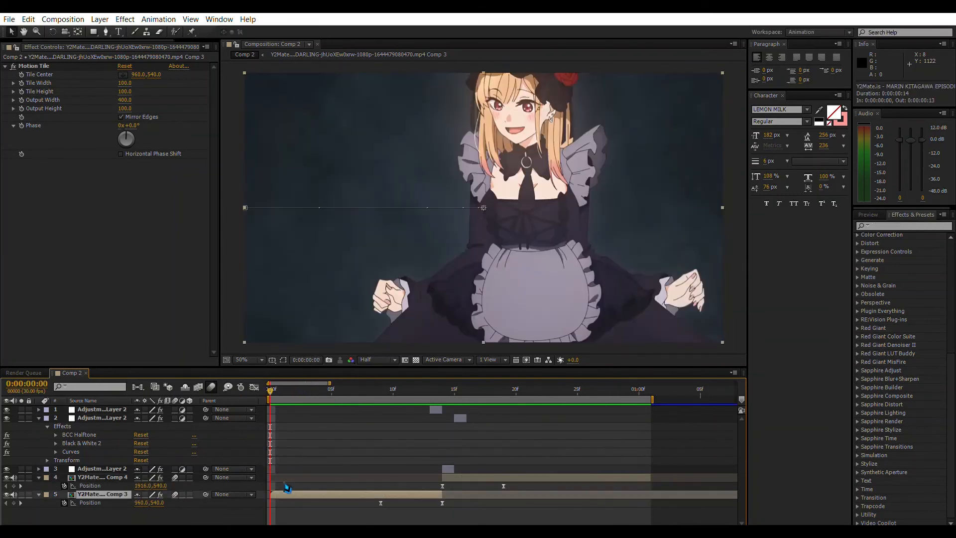
pyautogui.press('s')
pyautogui.click(64, 503)
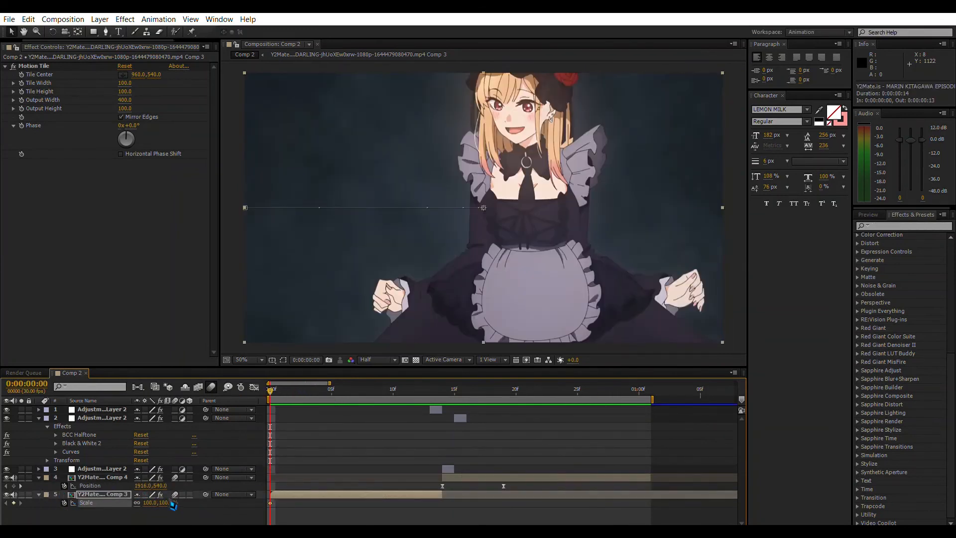
pyautogui.moveTo(150, 503); pyautogui.dragTo(148, 503)
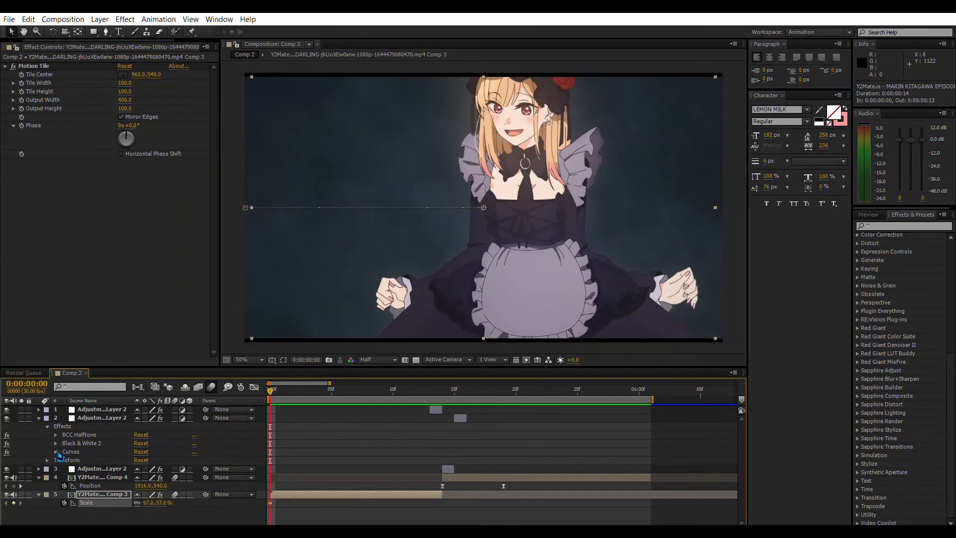
pyautogui.click(148, 503)
pyautogui.write('3')
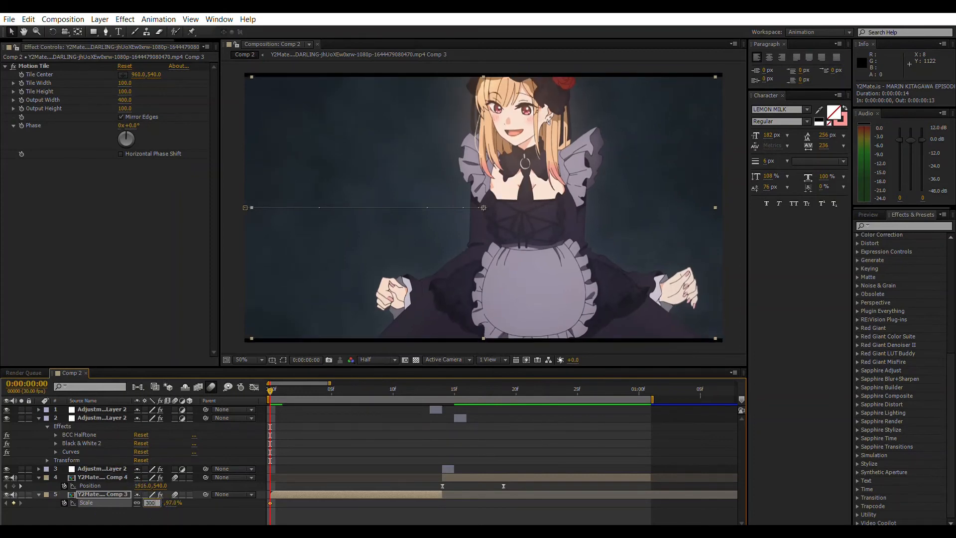
pyautogui.write('00')
pyautogui.press('Return')
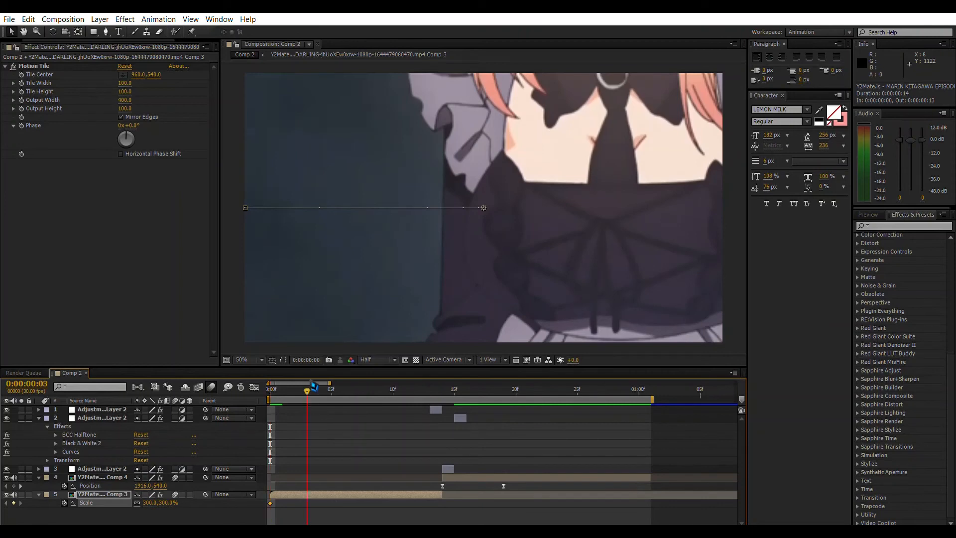
# Keyframe the first clip's Scale at 100% on frame 3 and move that keyframe to frame 6
pyautogui.click(307, 389)
pyautogui.click(149, 503)
pyautogui.write('1')
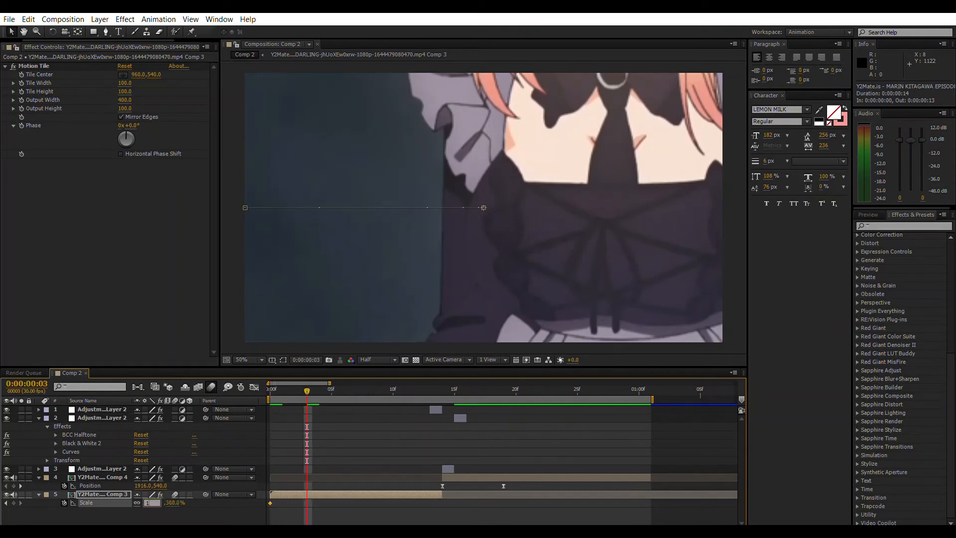
pyautogui.write('1010')
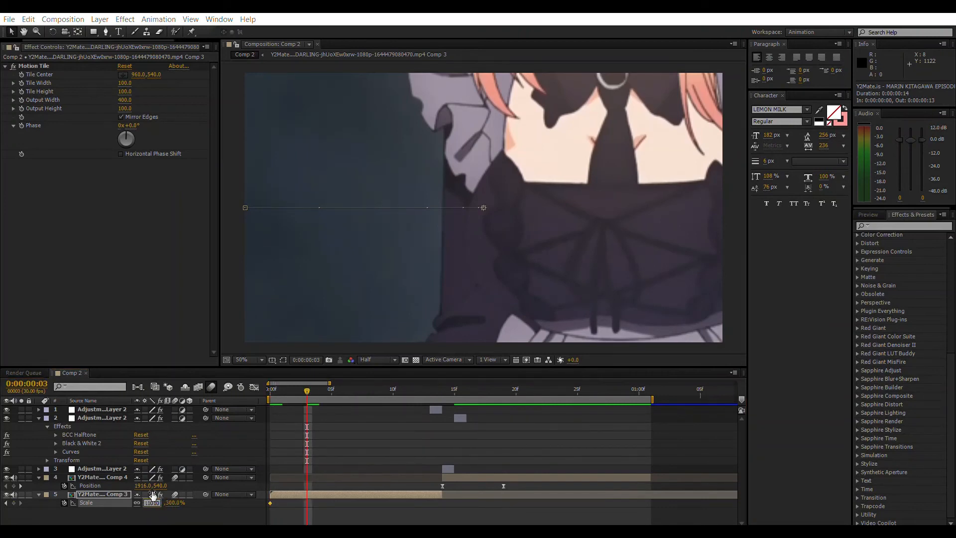
pyautogui.press('Return')
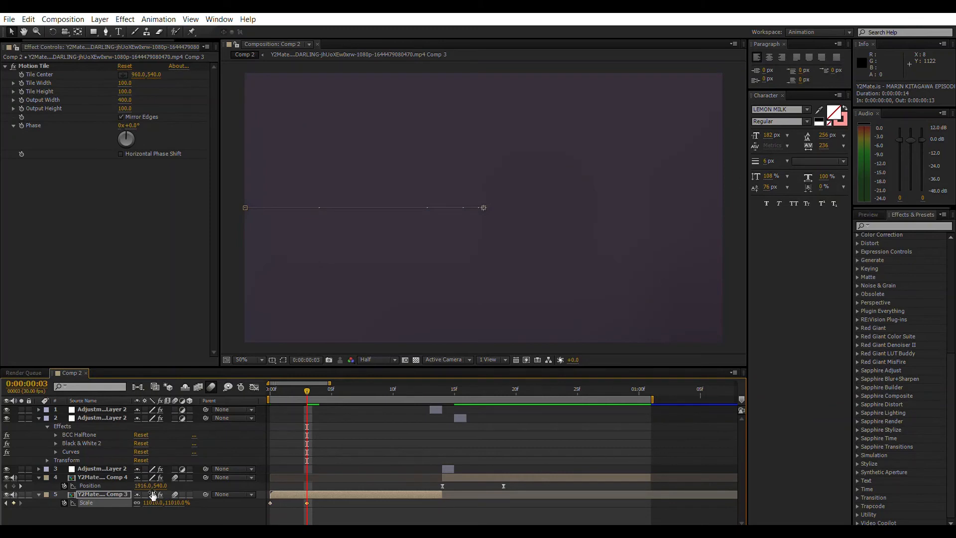
pyautogui.click(151, 502)
pyautogui.write('100')
pyautogui.press('Return')
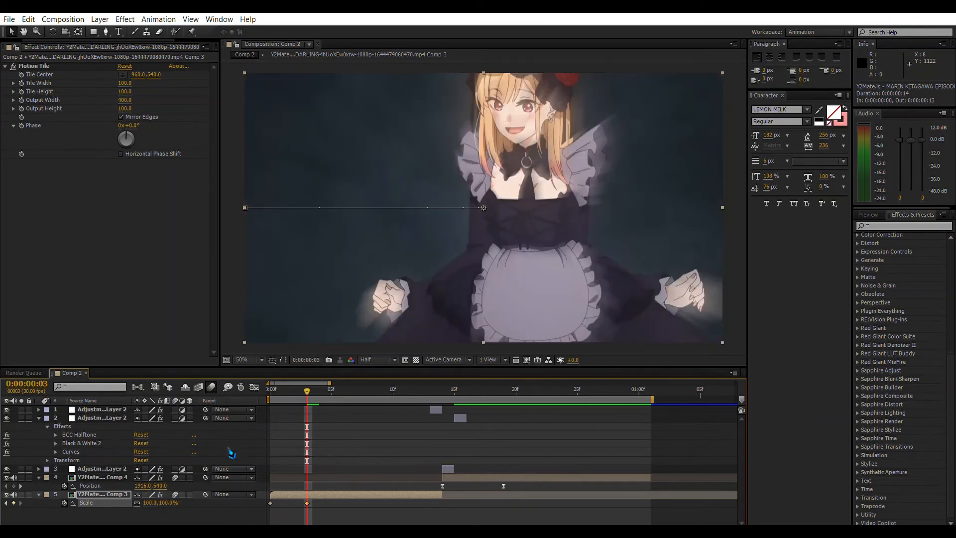
pyautogui.moveTo(307, 503); pyautogui.dragTo(331, 503)
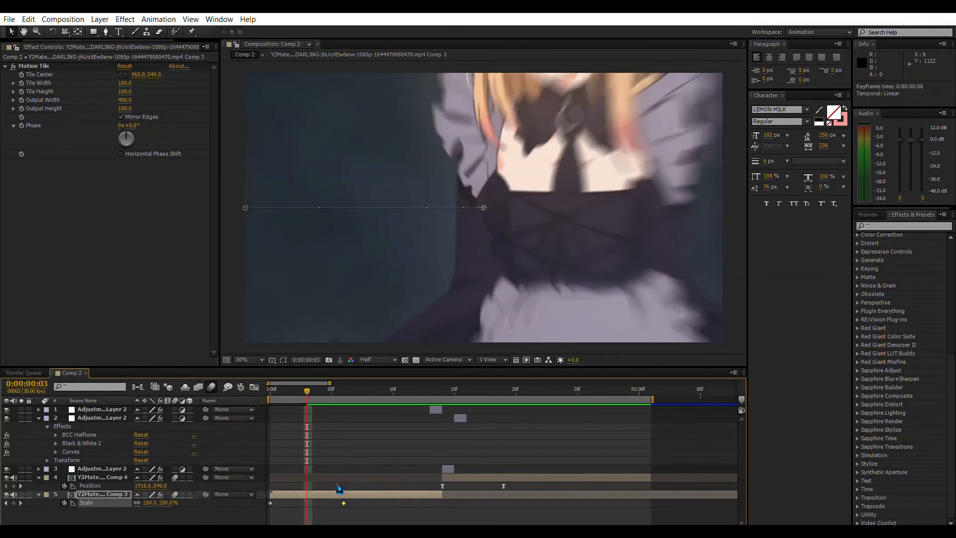
# Easy-ease the first clip's Scale keyframes and shape the value graph to plunge at the start and level off gradually toward 100%
pyautogui.click(254, 387)
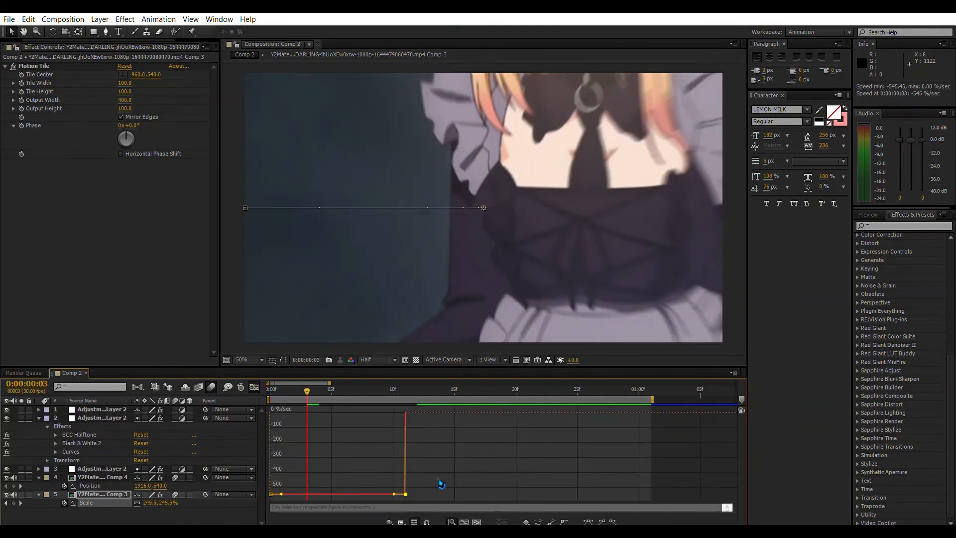
pyautogui.moveTo(431, 461); pyautogui.dragTo(267, 500)
pyautogui.click(452, 327)
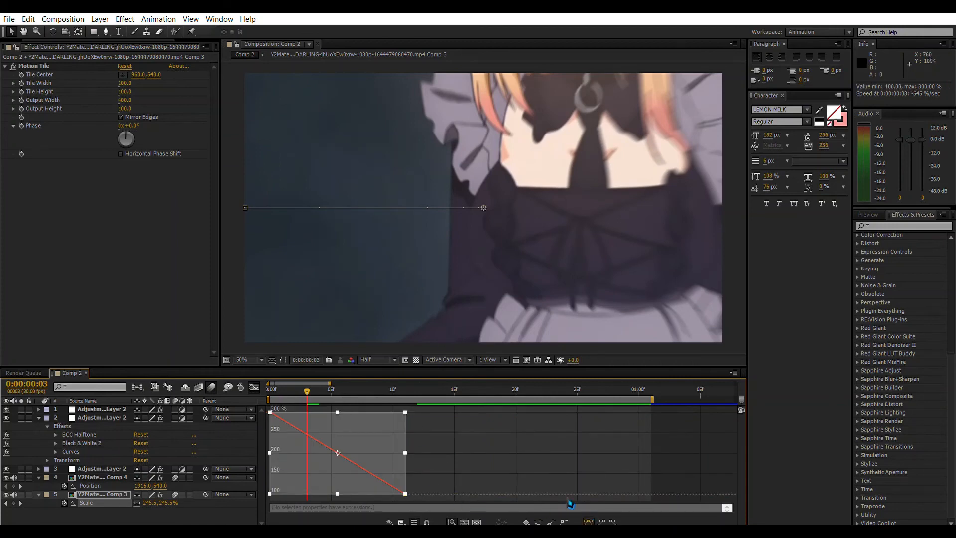
pyautogui.press('F9')
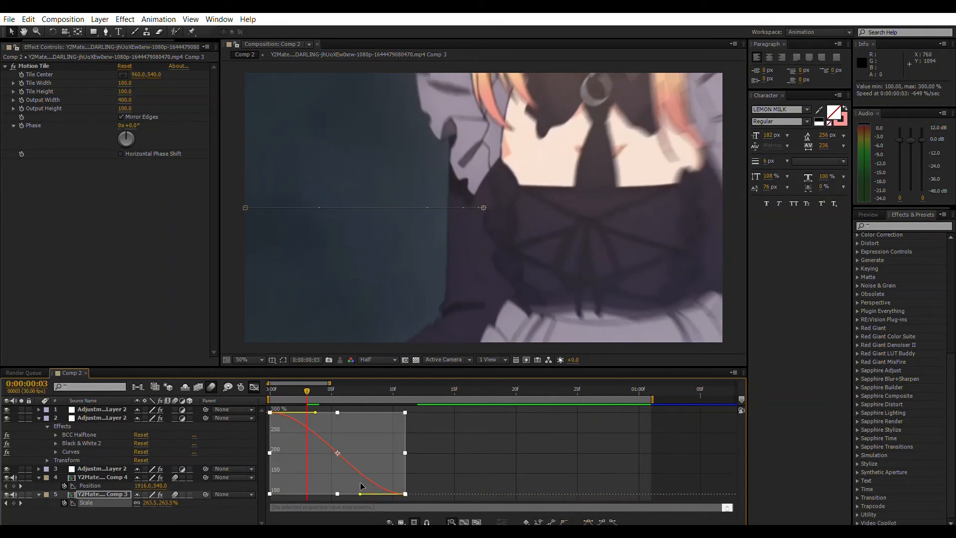
pyautogui.moveTo(360, 494); pyautogui.dragTo(270, 491)
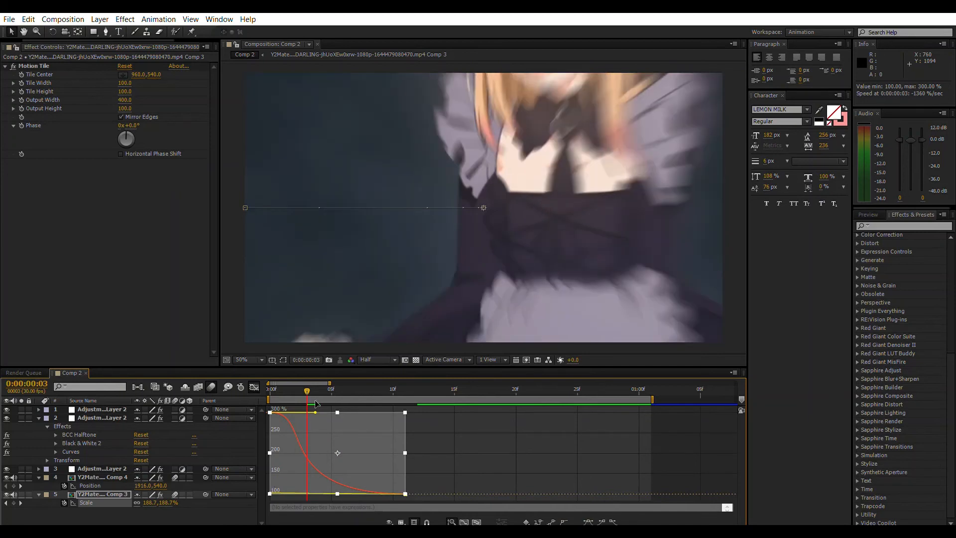
pyautogui.moveTo(315, 413); pyautogui.dragTo(275, 483)
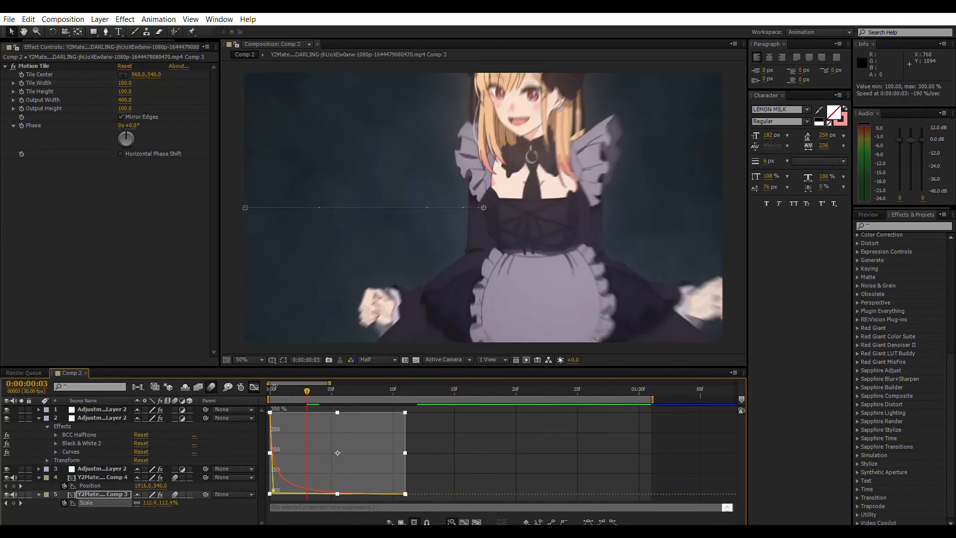
# Preview the opening zoom and shorten the ease handle of the 100% Scale keyframe to soften the curve's bend
pyautogui.press('KP_0')
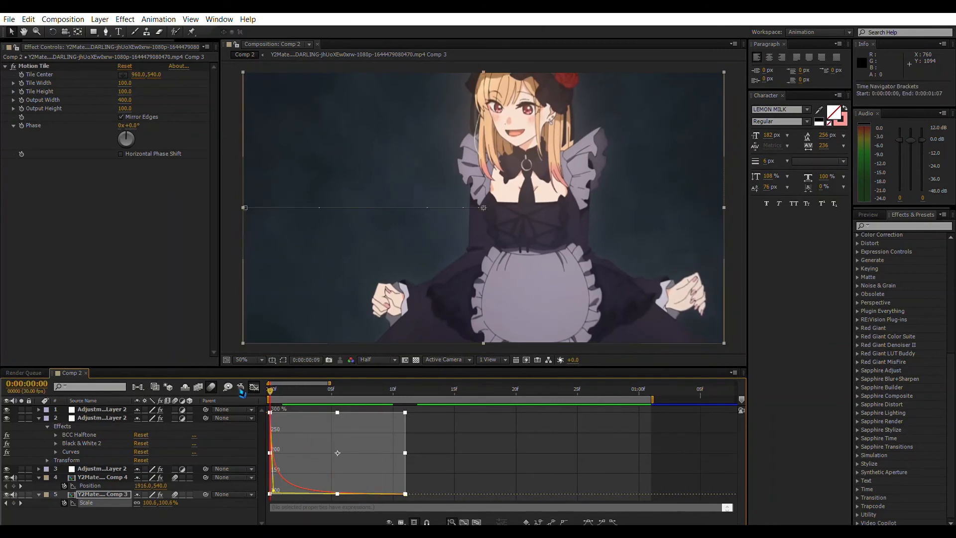
pyautogui.press('space')
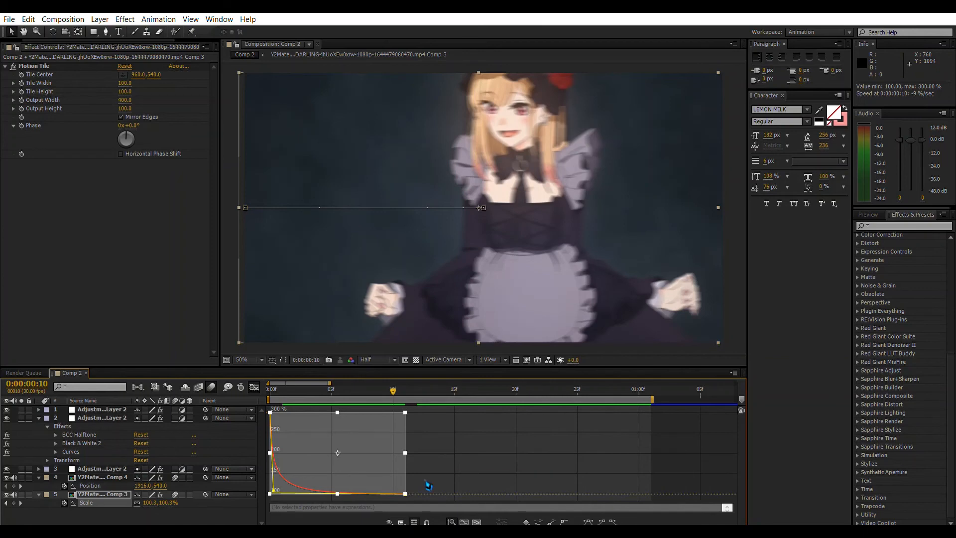
pyautogui.click(406, 493)
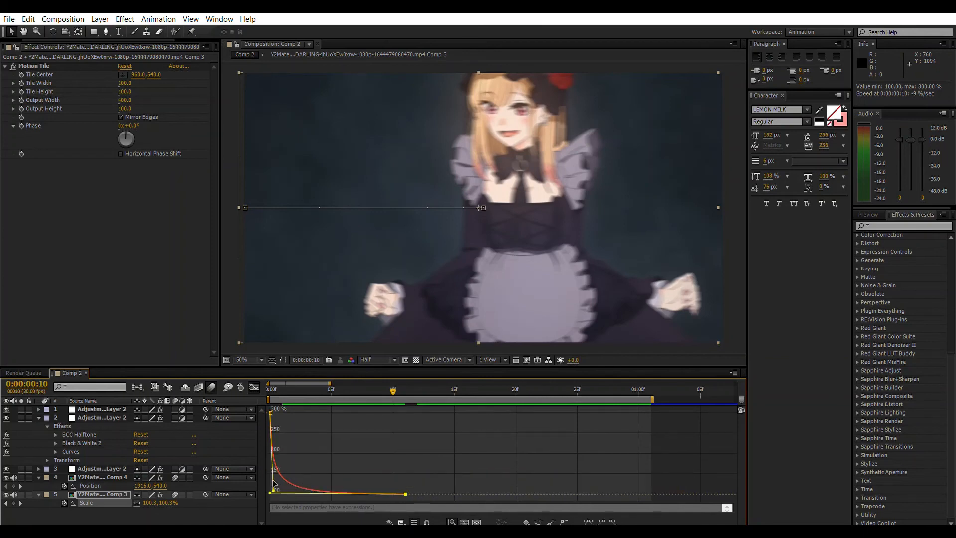
pyautogui.moveTo(270, 487)
pyautogui.mouseDown()
pyautogui.moveTo(291, 487)
pyautogui.moveTo(274, 484)
pyautogui.mouseUp()
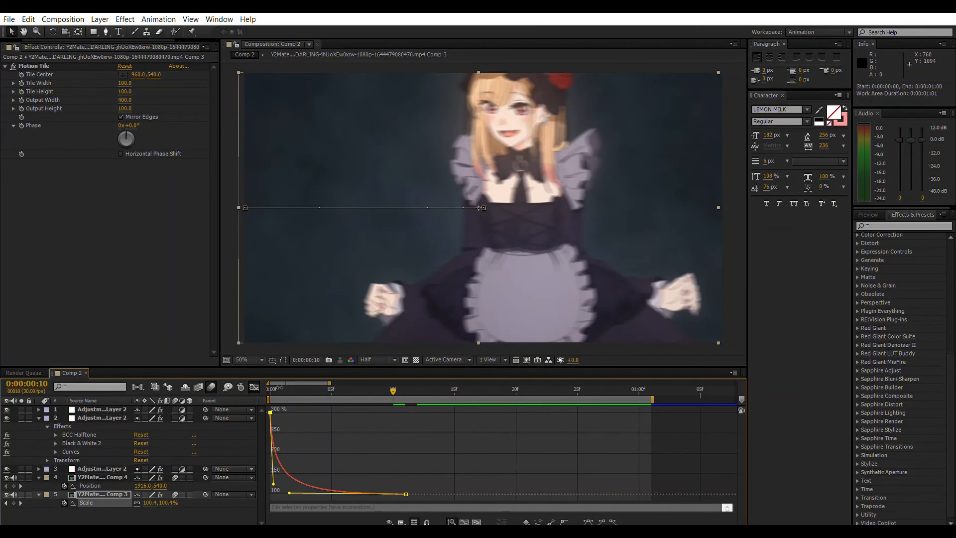
# Play back the composition from frame 0 to review the zoom and the transition, and save the project
pyautogui.click(271, 390)
pyautogui.press('space')
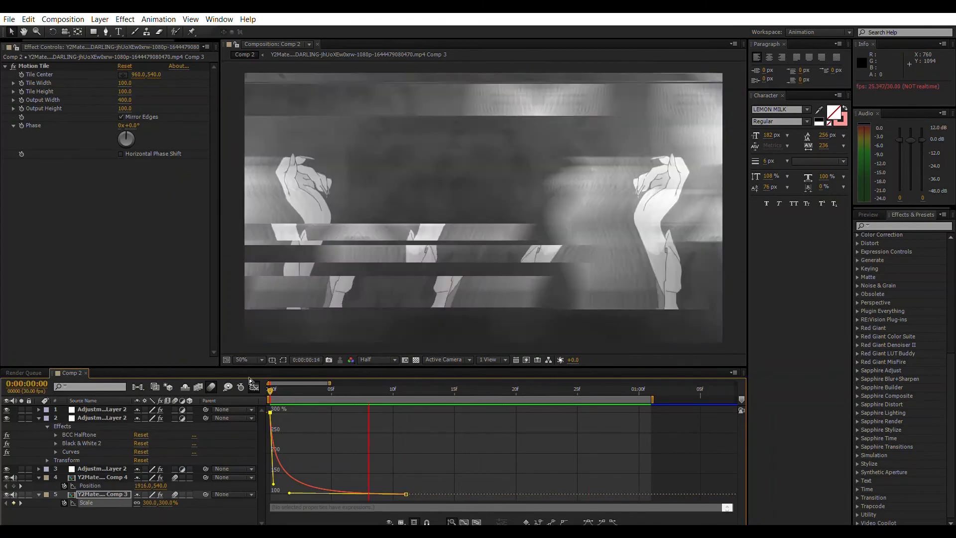
pyautogui.hotkey('ctrl', 's')
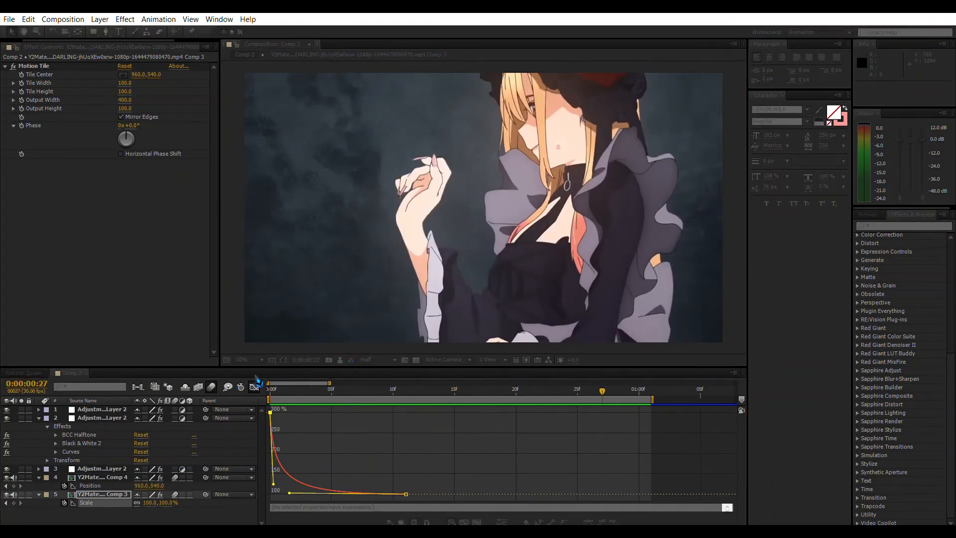
# Return the timeline from the graph view to layer bars and collapse the properties of all five layers
pyautogui.click(254, 387)
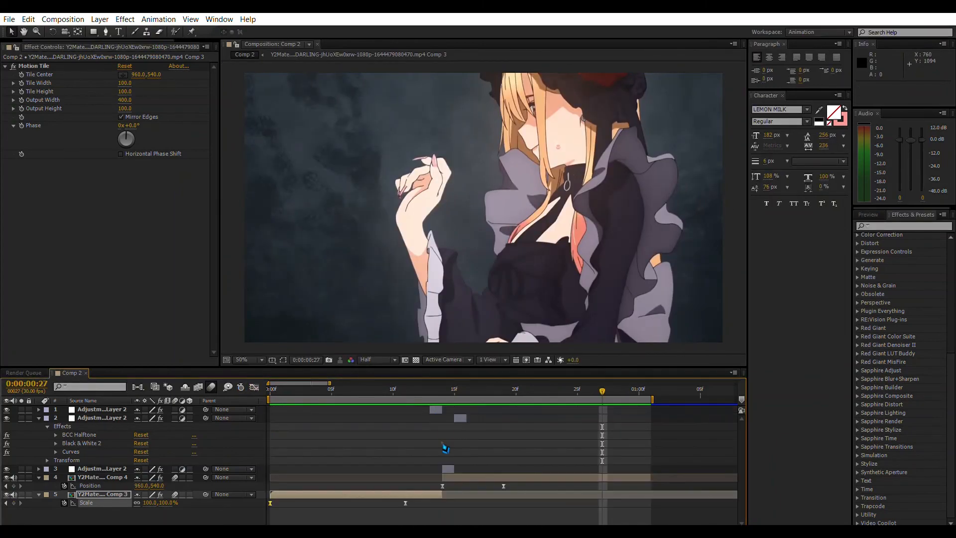
pyautogui.click(450, 508)
pyautogui.hotkey('ctrl', 'a')
pyautogui.press('u')
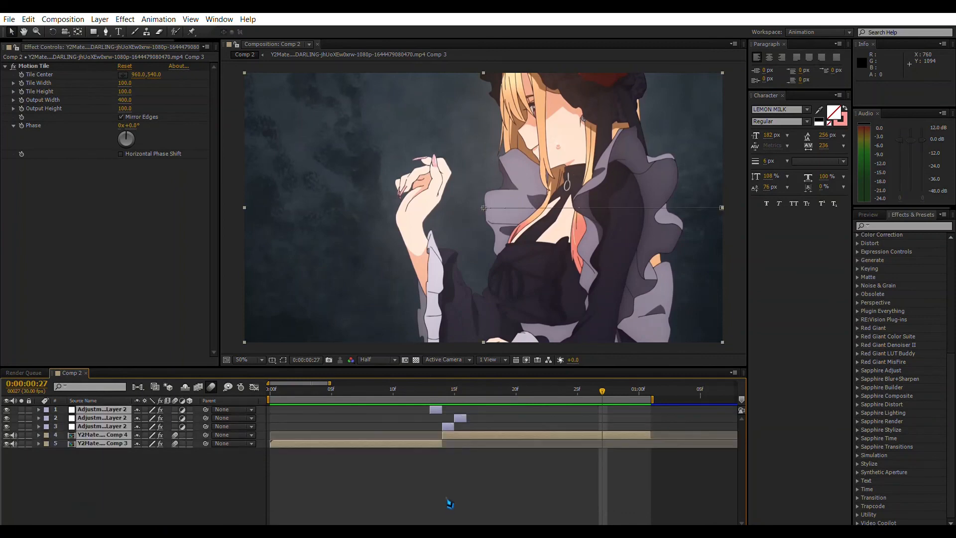
pyautogui.click(447, 482)
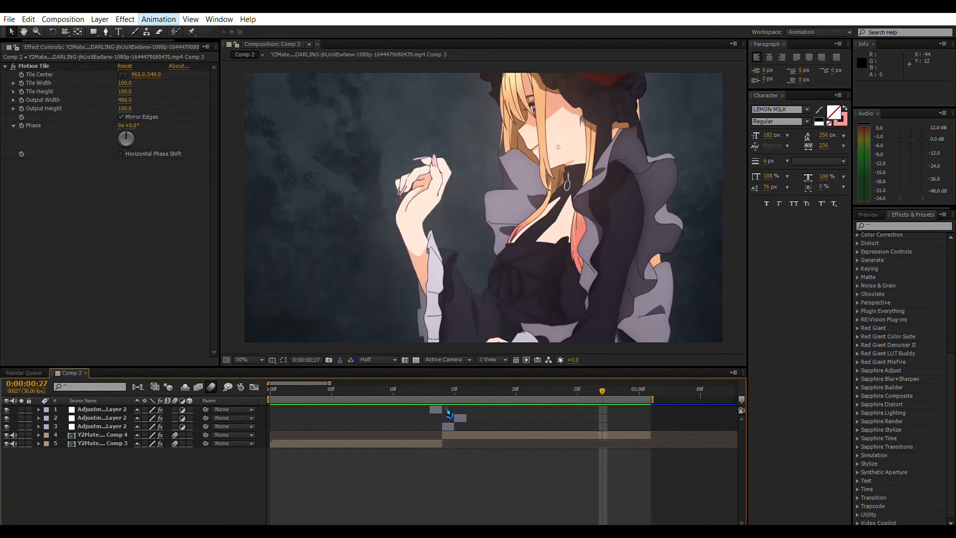
# Examine the top adjustment layer's effects at frame 13 and play back the finished transition
pyautogui.click(434, 408)
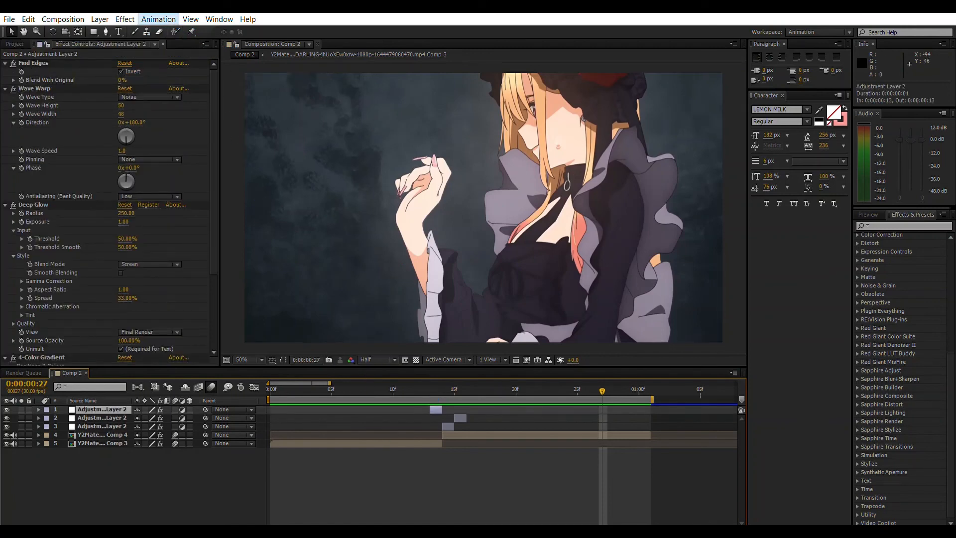
pyautogui.click(419, 501)
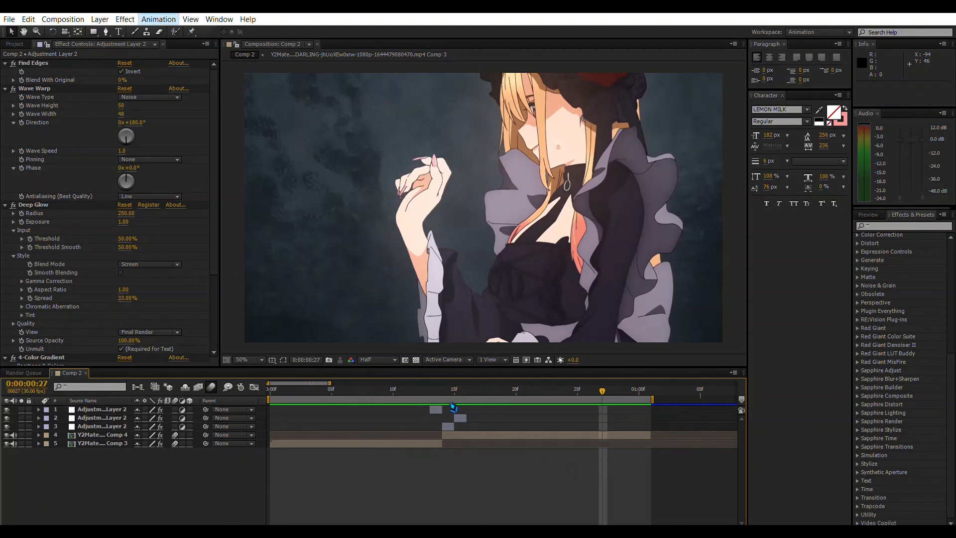
pyautogui.click(452, 407)
pyautogui.click(430, 388)
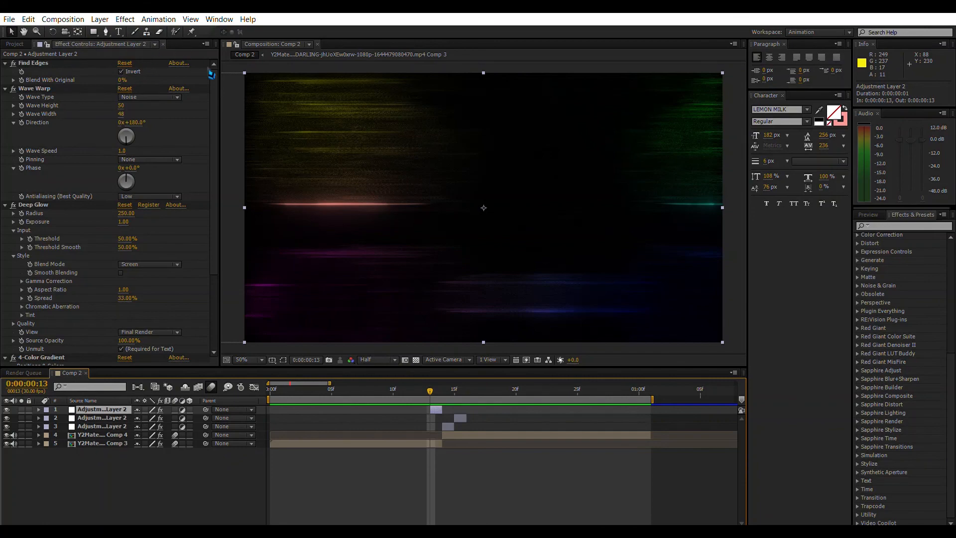
pyautogui.press('space')
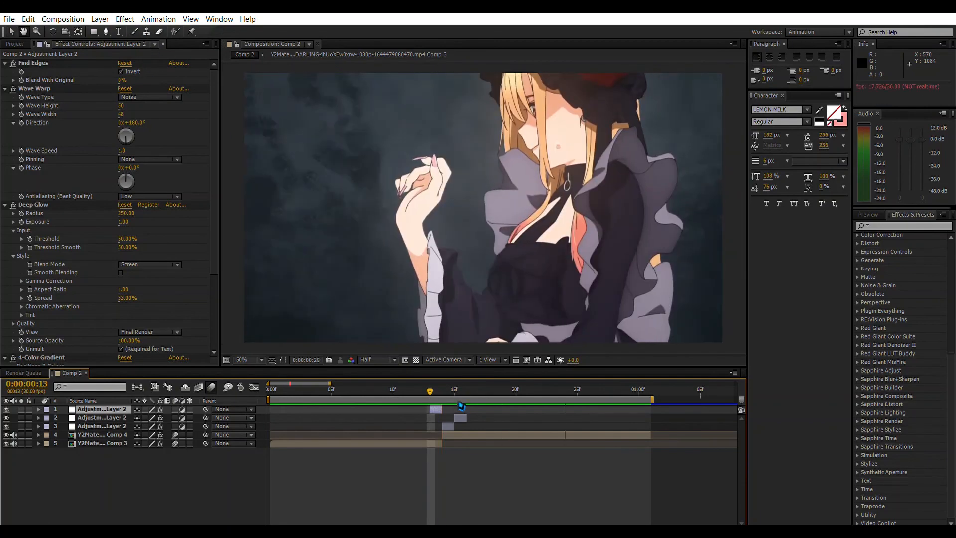